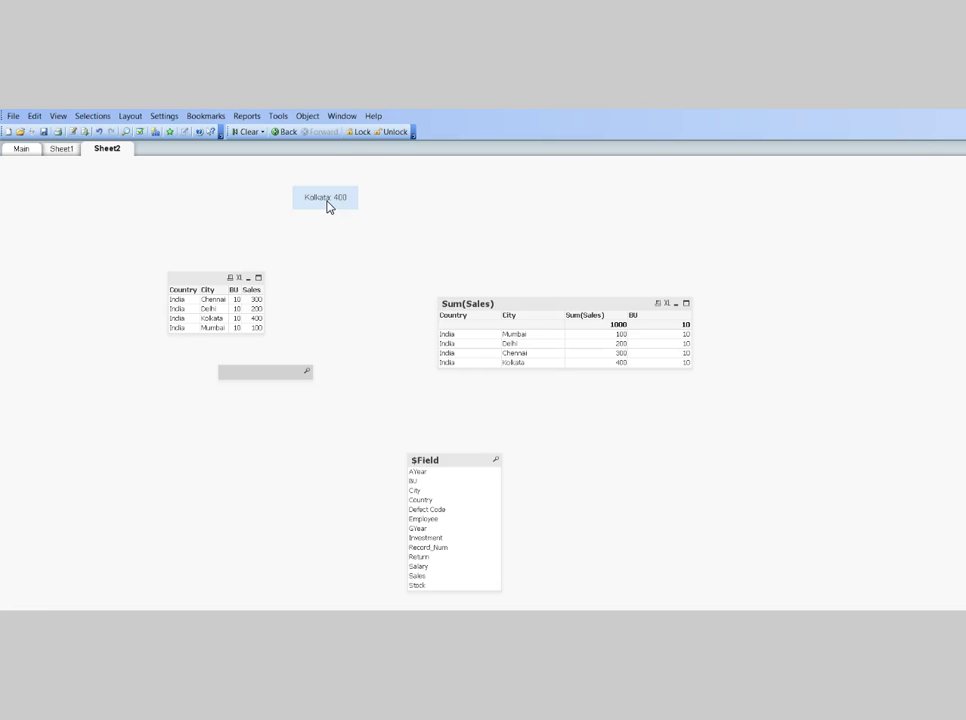
Step: Open the properties of the Kolkata text object and examine its Only() set expression on City and Sales
{"action": "left_click", "coordinate": [328, 208]}
{"action": "left_click", "coordinate": [331, 205]}
{"action": "right_click", "coordinate": [332, 205]}
{"action": "left_click", "coordinate": [352, 206]}
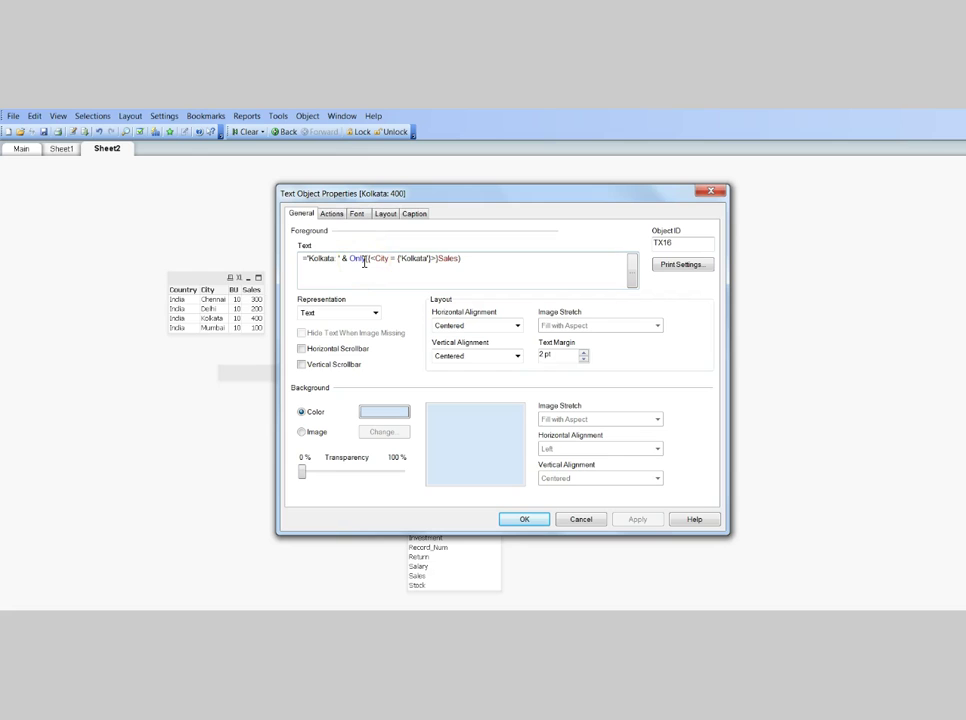
{"action": "left_click_drag", "start_coordinate": [384, 198], "coordinate": [421, 285]}
{"action": "left_click", "coordinate": [409, 346]}
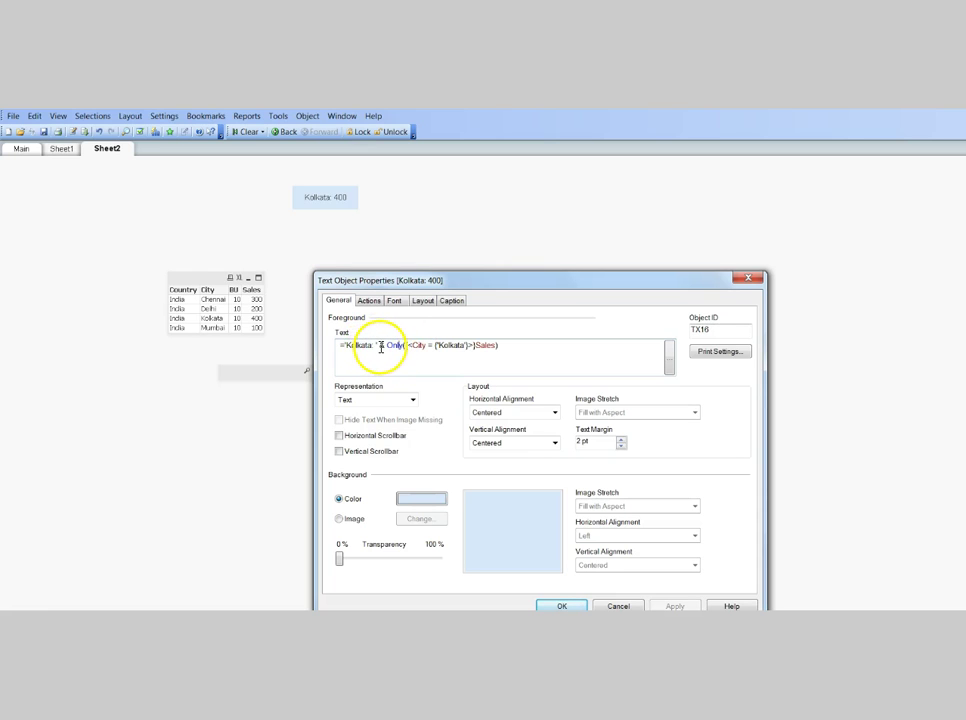
{"action": "type", "text": "{"}
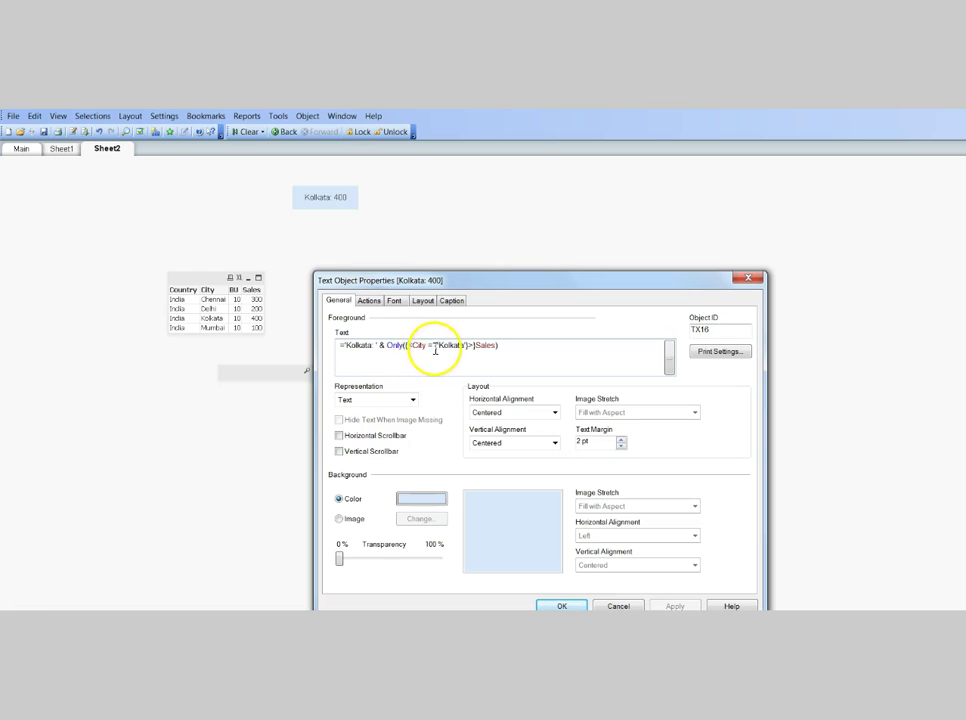
{"action": "left_click", "coordinate": [435, 346]}
{"action": "type", "text": "{'"}
{"action": "left_click", "coordinate": [424, 346]}
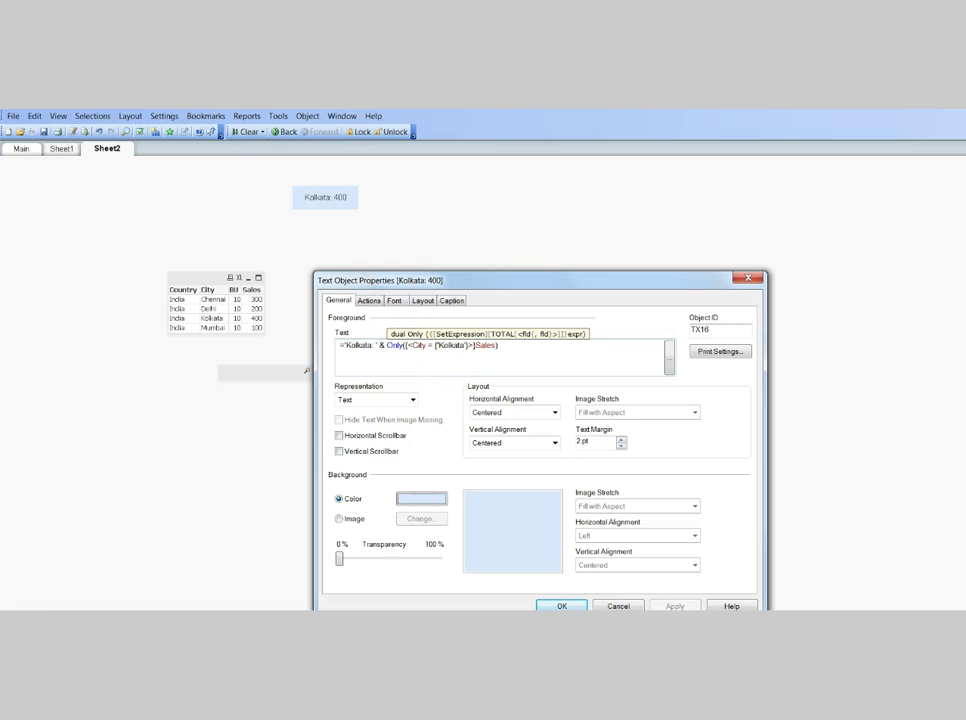
{"action": "left_click", "coordinate": [470, 345]}
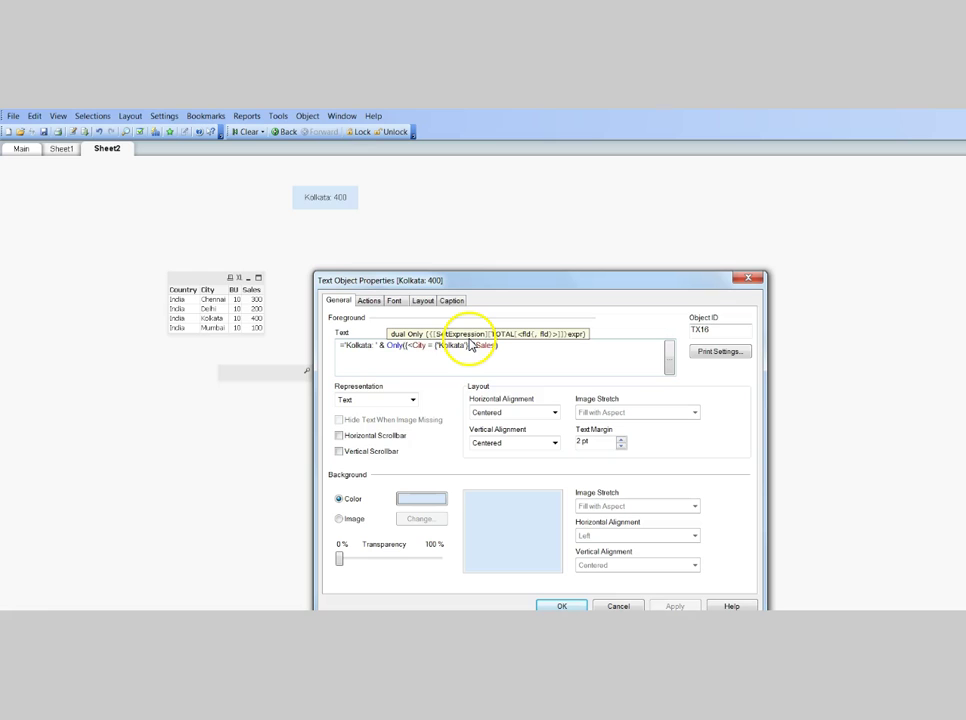
{"action": "type", "text": ">"}
{"action": "left_click", "coordinate": [489, 346]}
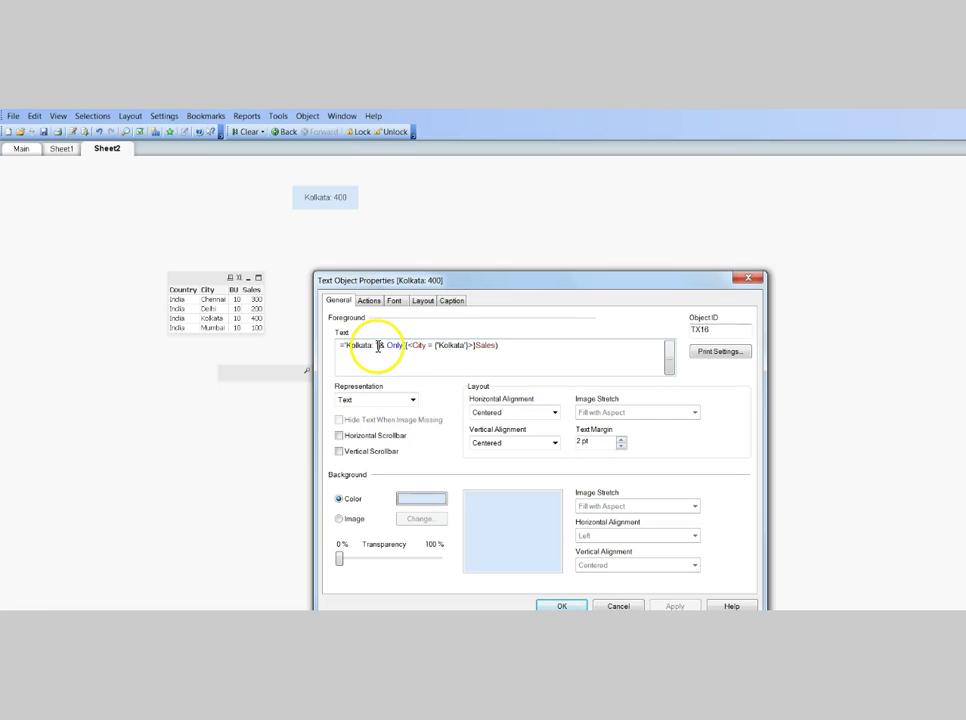
Step: Try the hard-coded value 400 after 'Kolkata: ' in the text expression, and remove it again
{"action": "type", "text": "400"}
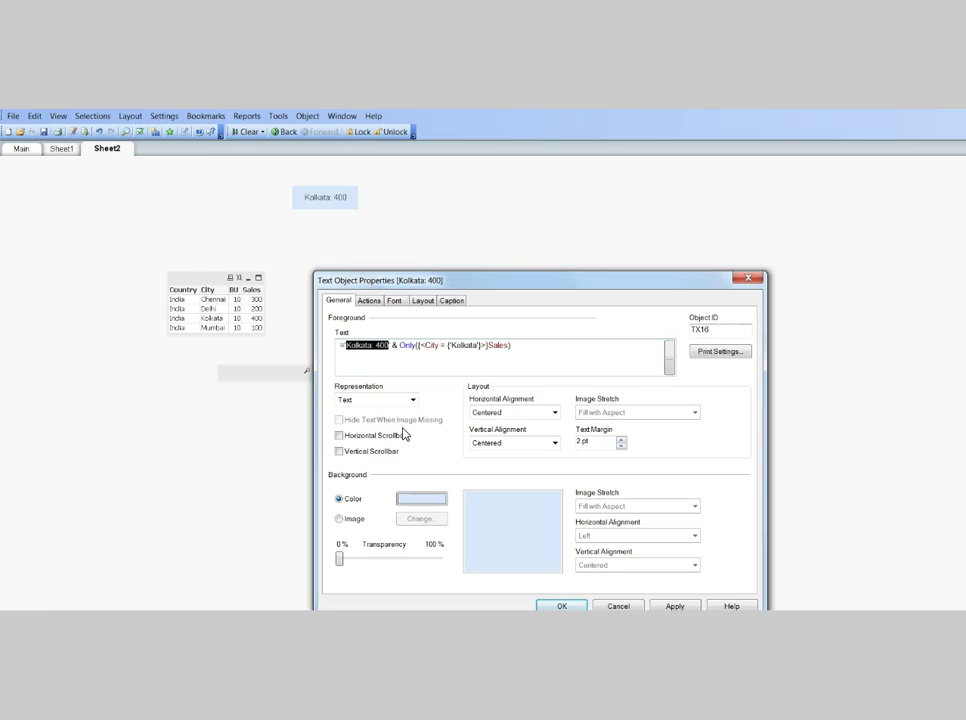
{"action": "left_click", "coordinate": [404, 344]}
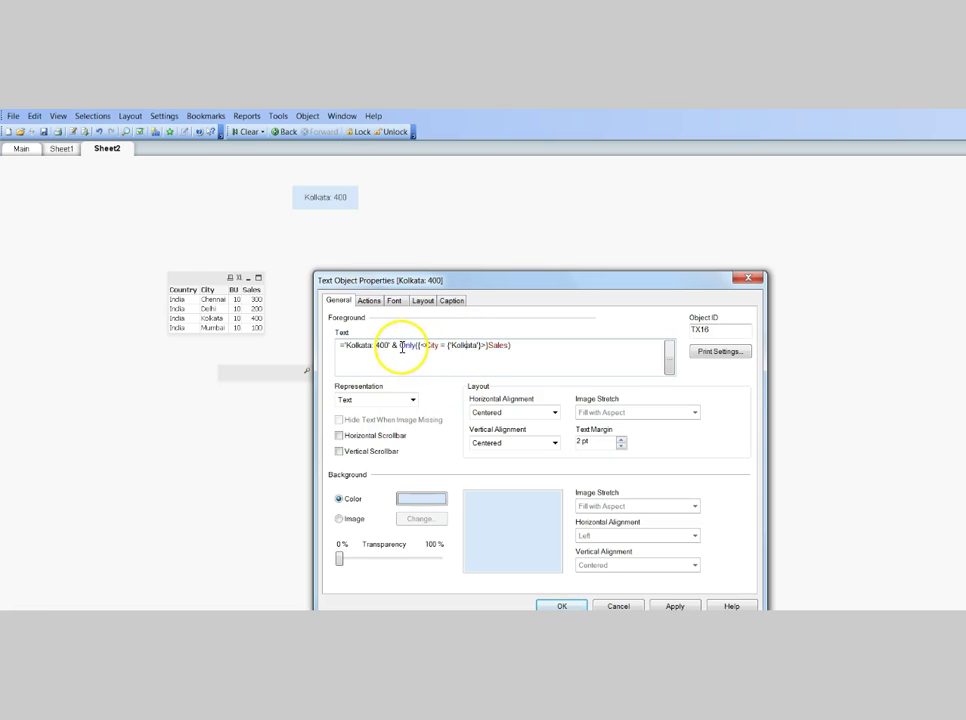
{"action": "key", "text": "ctrl+a"}
{"action": "left_click", "coordinate": [403, 346]}
{"action": "left_click", "coordinate": [497, 345]}
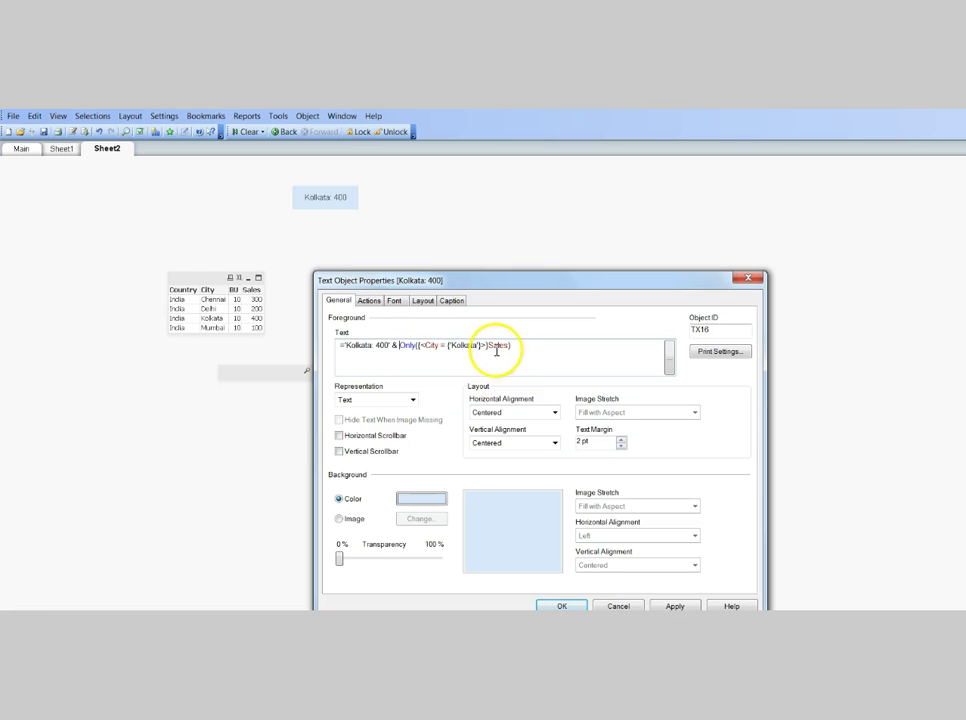
{"action": "key", "text": "Left"}
{"action": "key", "text": "Left"}
{"action": "key", "text": "Left"}
{"action": "key", "text": "Left"}
{"action": "key", "text": "Left"}
{"action": "key", "text": "Left"}
{"action": "key", "text": "Left"}
{"action": "key", "text": "BackSpace"}
{"action": "type", "text": "t"}
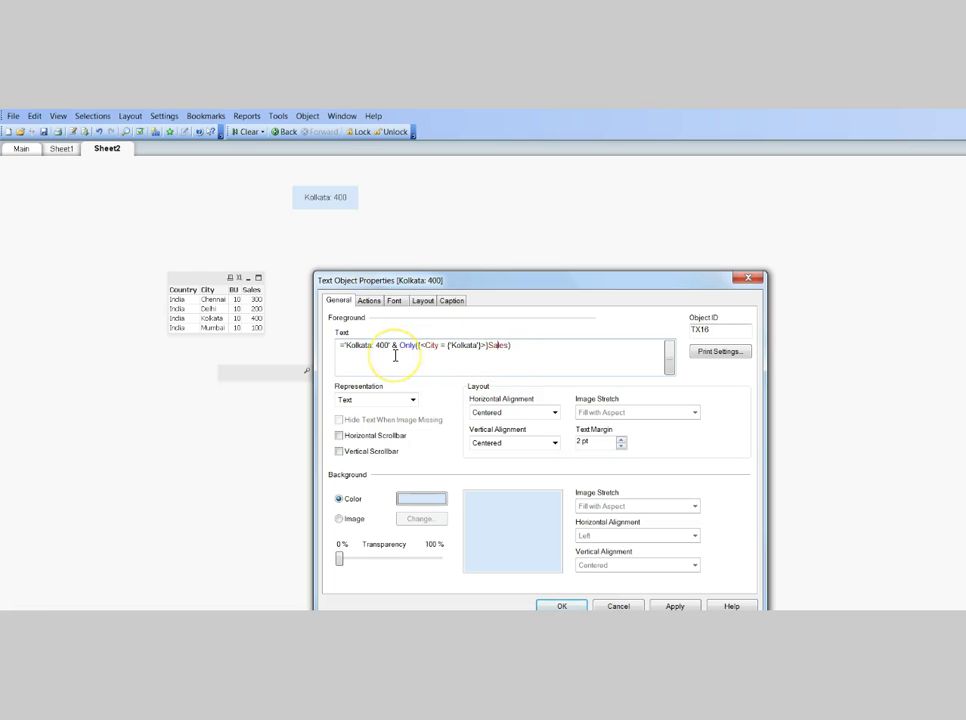
{"action": "left_click", "coordinate": [334, 217]}
{"action": "left_click", "coordinate": [384, 344]}
{"action": "left_click", "coordinate": [386, 346]}
{"action": "left_click", "coordinate": [415, 350]}
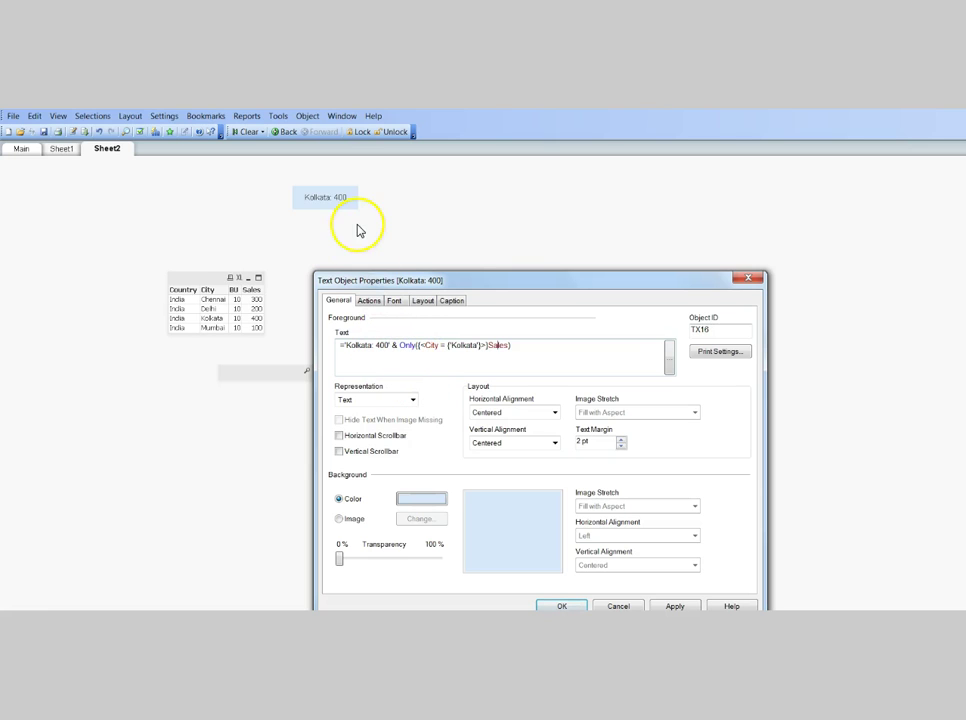
{"action": "key", "text": "BackSpace"}
{"action": "key", "text": "BackSpace"}
{"action": "key", "text": "BackSpace"}
{"action": "left_click", "coordinate": [413, 348]}
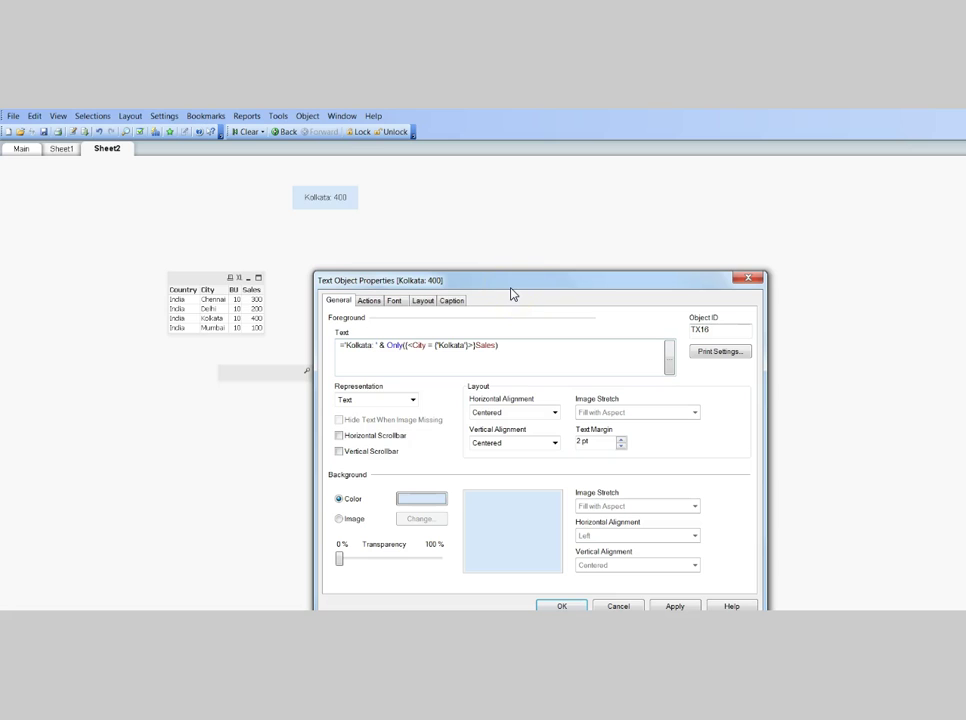
Step: Accept the text object's properties with the expression ='Kolkata: ' & Only({<City = {'Kolkata'}>}Sales)
{"action": "left_click", "coordinate": [430, 345]}
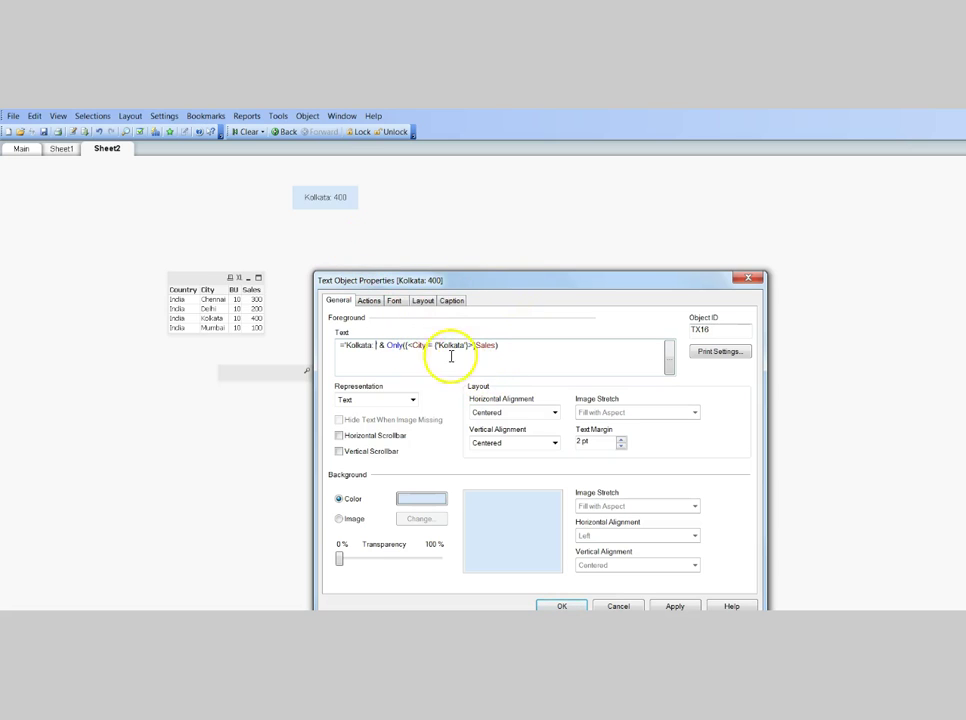
{"action": "left_click", "coordinate": [393, 289]}
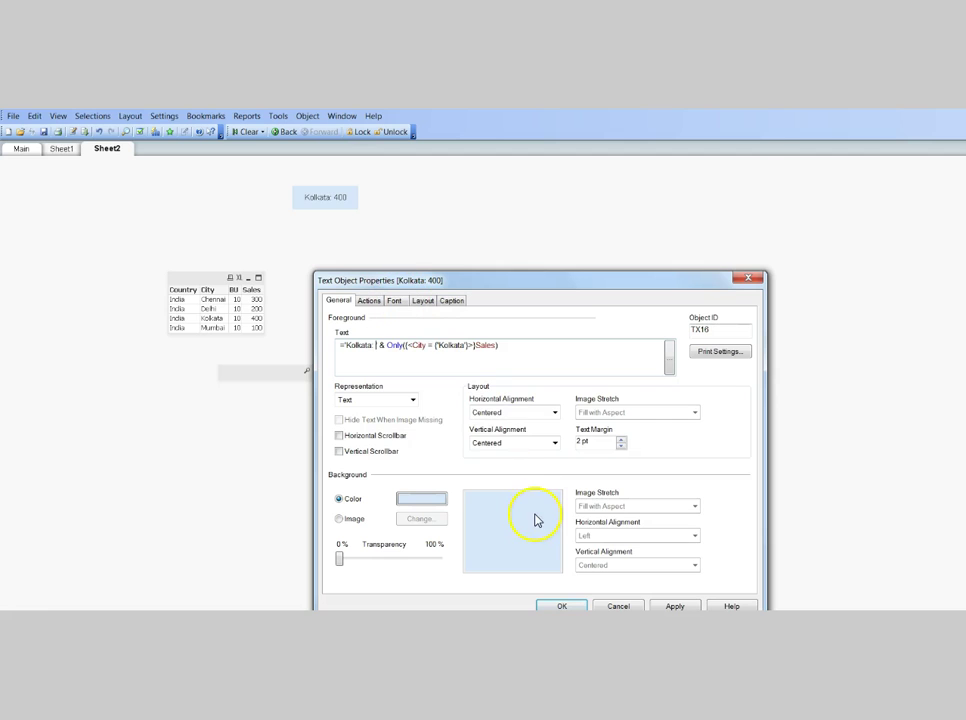
{"action": "left_click", "coordinate": [563, 606]}
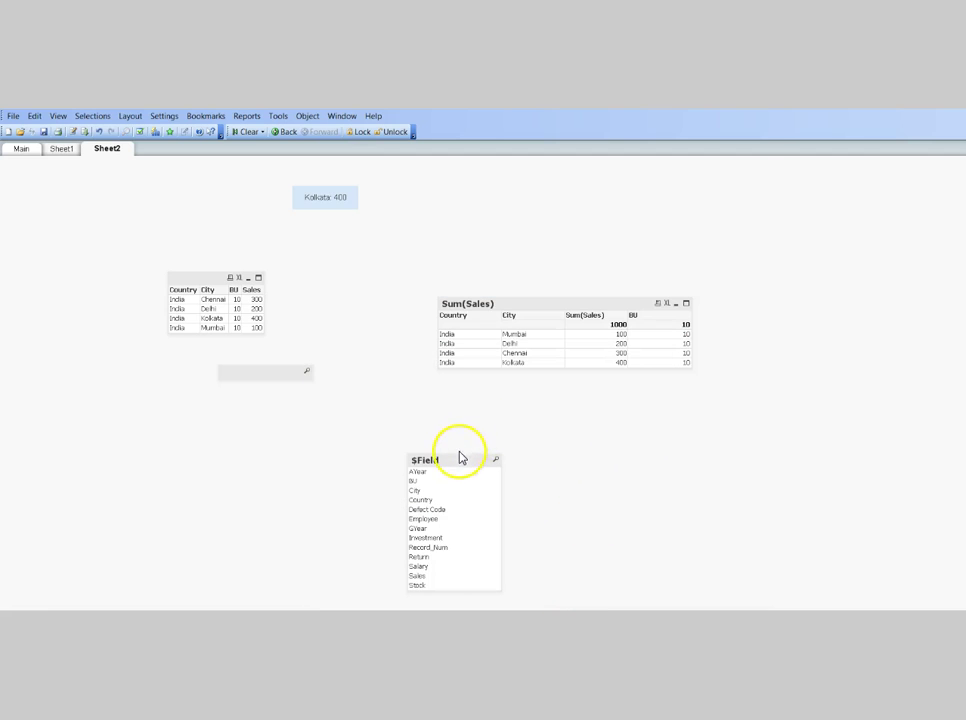
Step: Move the $Field list box up to just below the Sum(Sales) table and select City, followed by AYear, in it
{"action": "left_click_drag", "start_coordinate": [457, 459], "coordinate": [437, 378]}
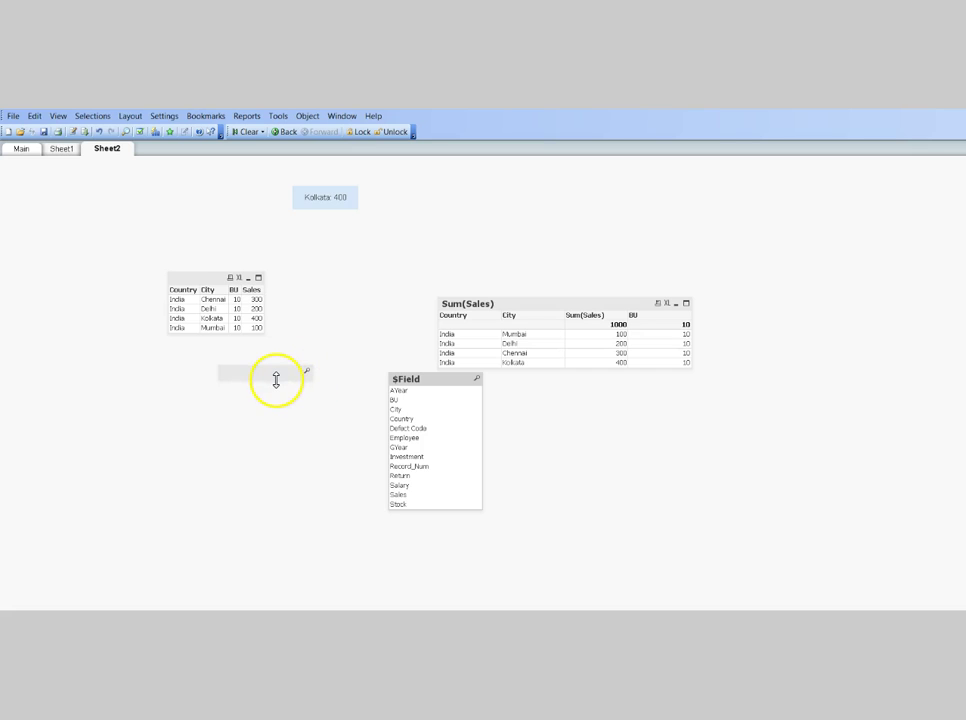
{"action": "left_click", "coordinate": [410, 410]}
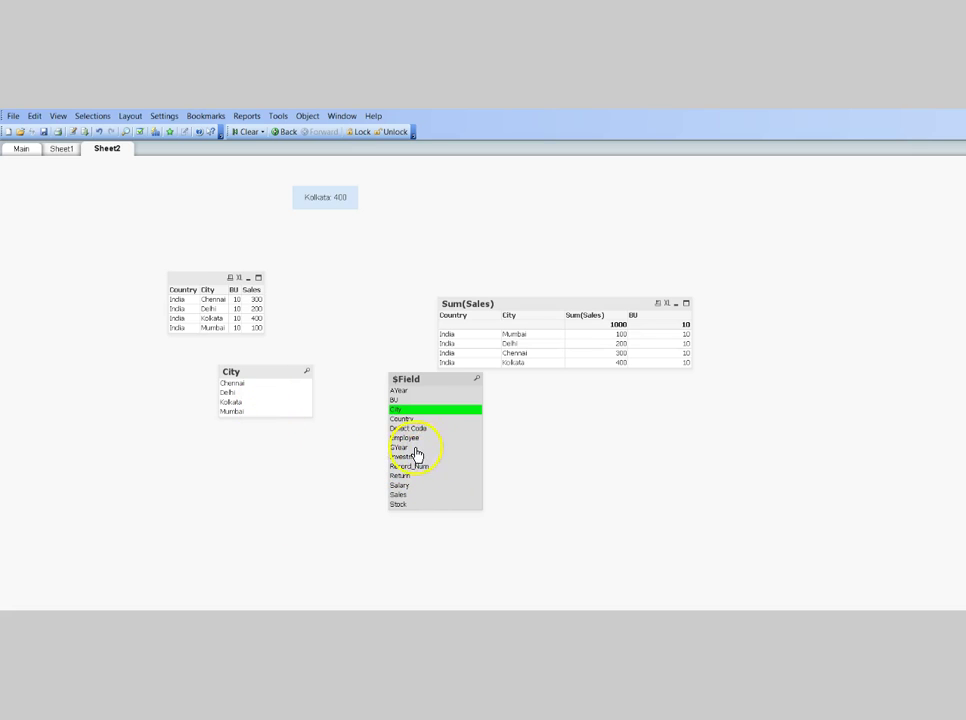
{"action": "left_click", "coordinate": [415, 391]}
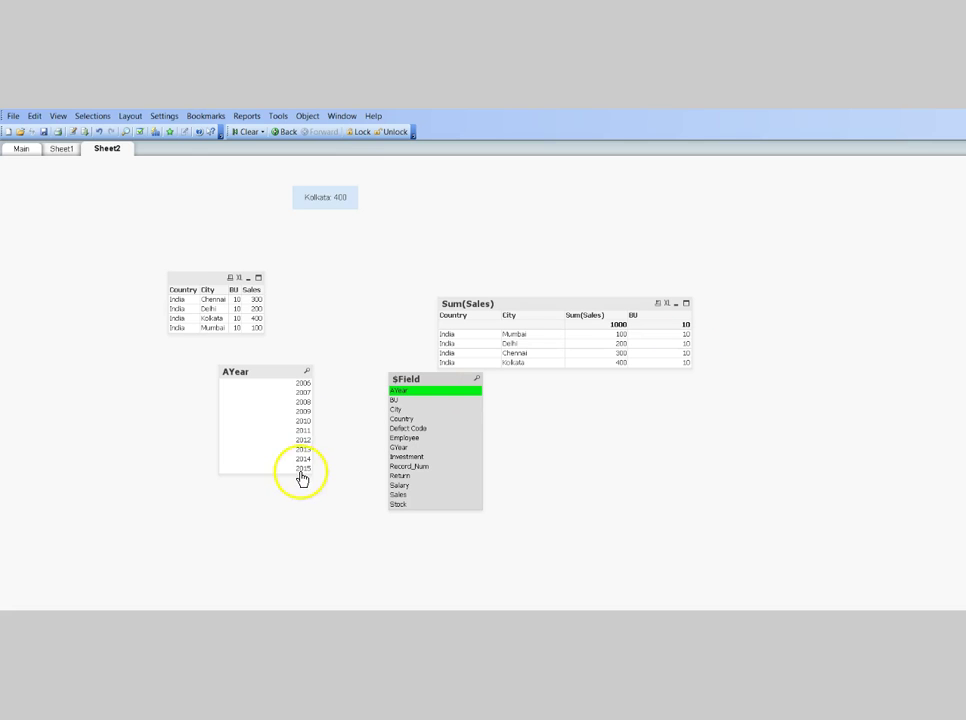
Step: Show the values of the Return, Salary, Employee and Country fields in turn through the $Field list box
{"action": "left_click", "coordinate": [438, 476]}
{"action": "left_click", "coordinate": [428, 486]}
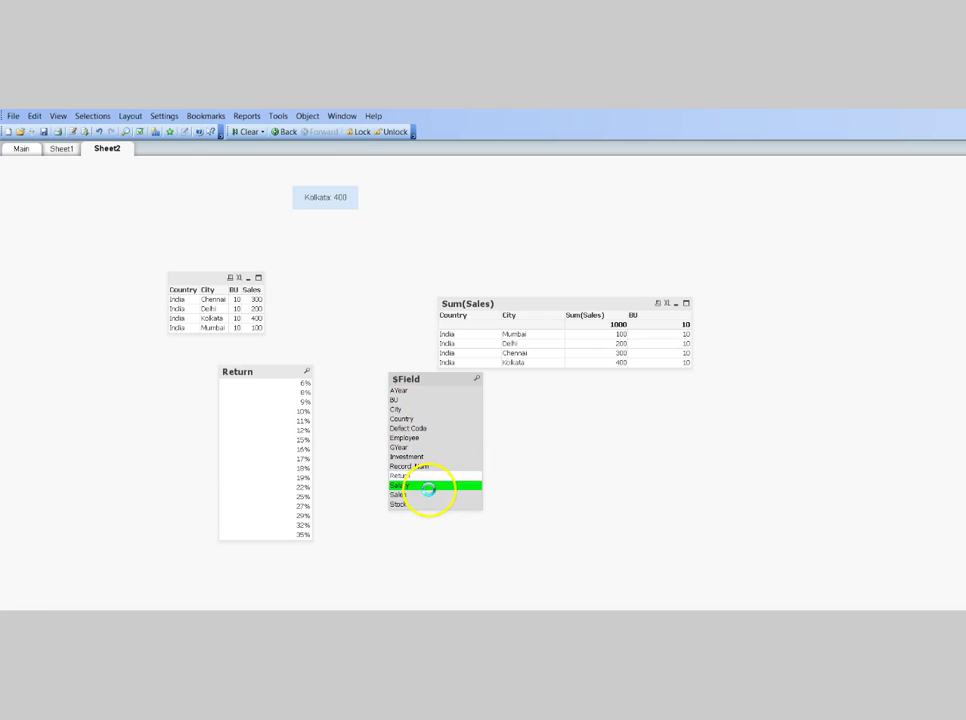
{"action": "left_click", "coordinate": [428, 439]}
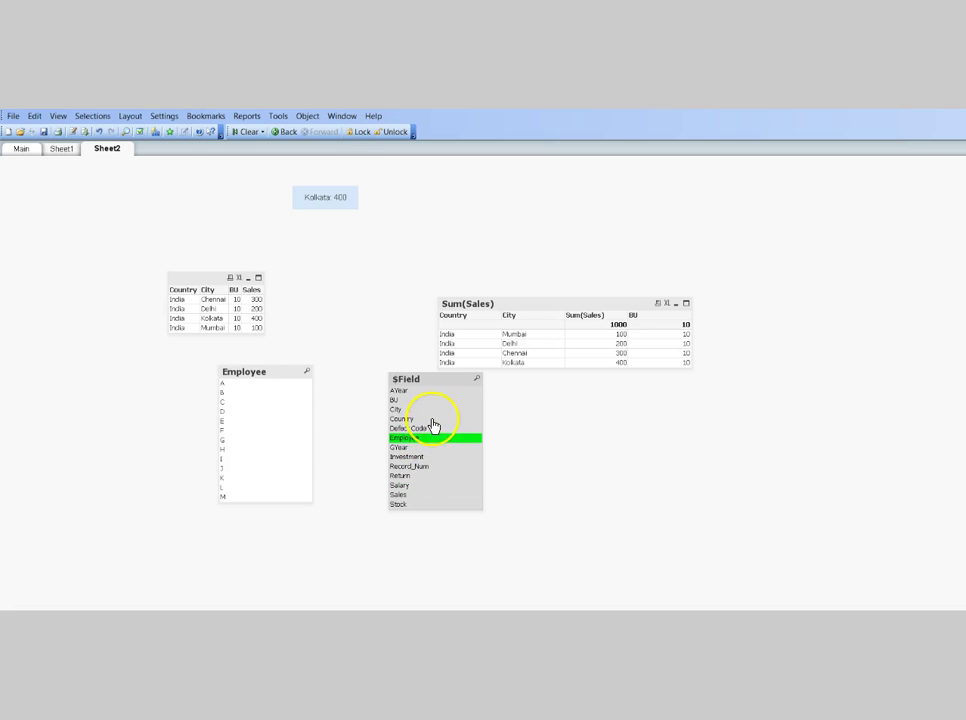
{"action": "left_click", "coordinate": [432, 419]}
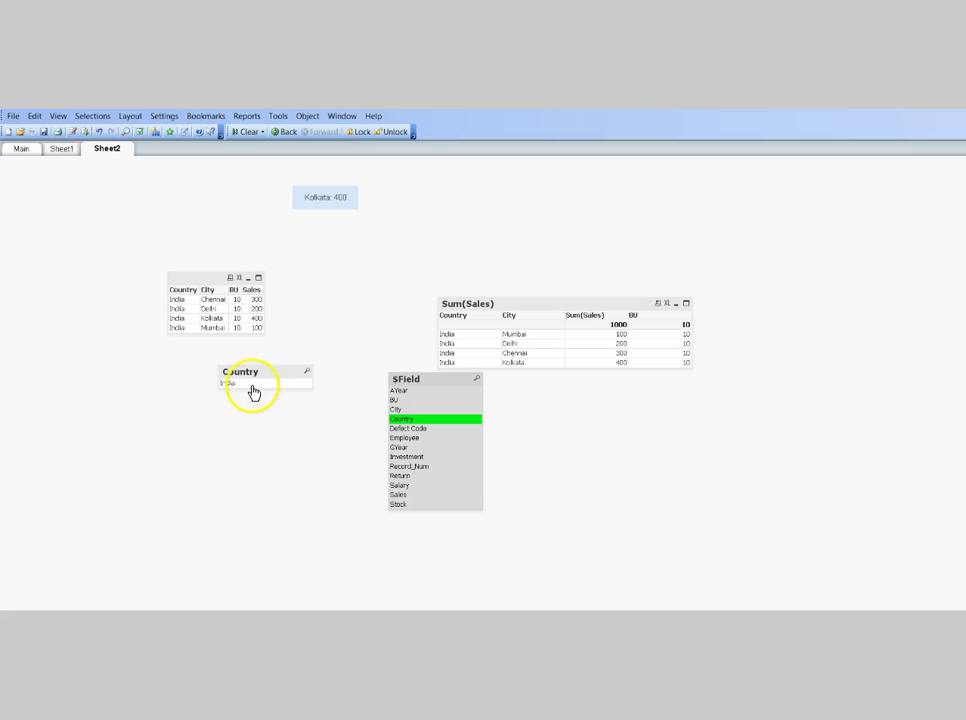
Step: Switch the dynamic list box to City and select Kolkata, and to AYear and select 2009
{"action": "left_click", "coordinate": [398, 410]}
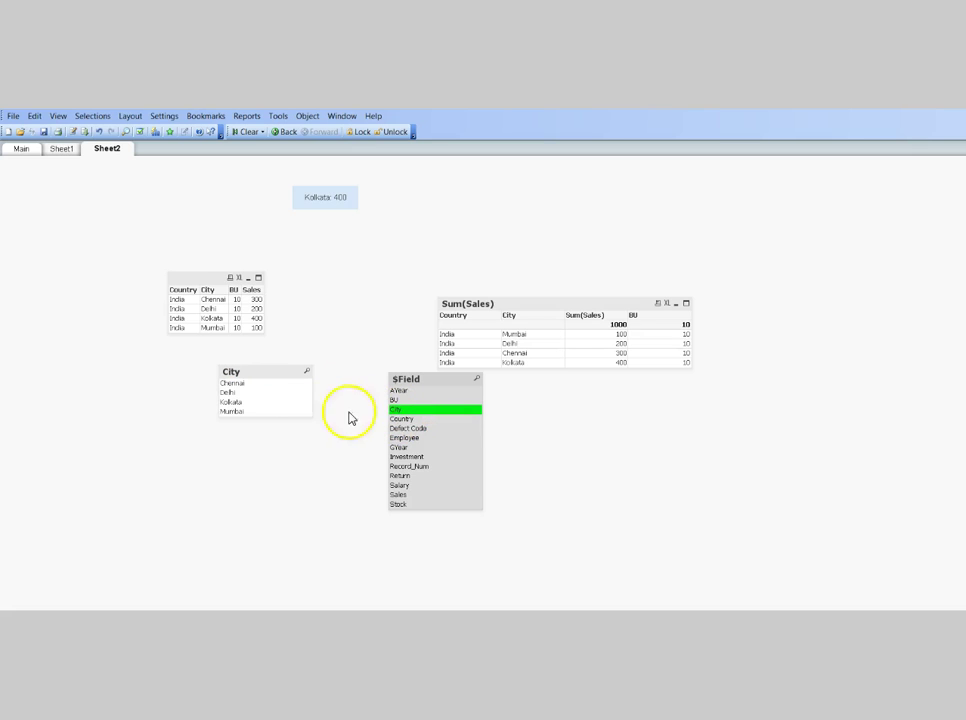
{"action": "left_click", "coordinate": [269, 403]}
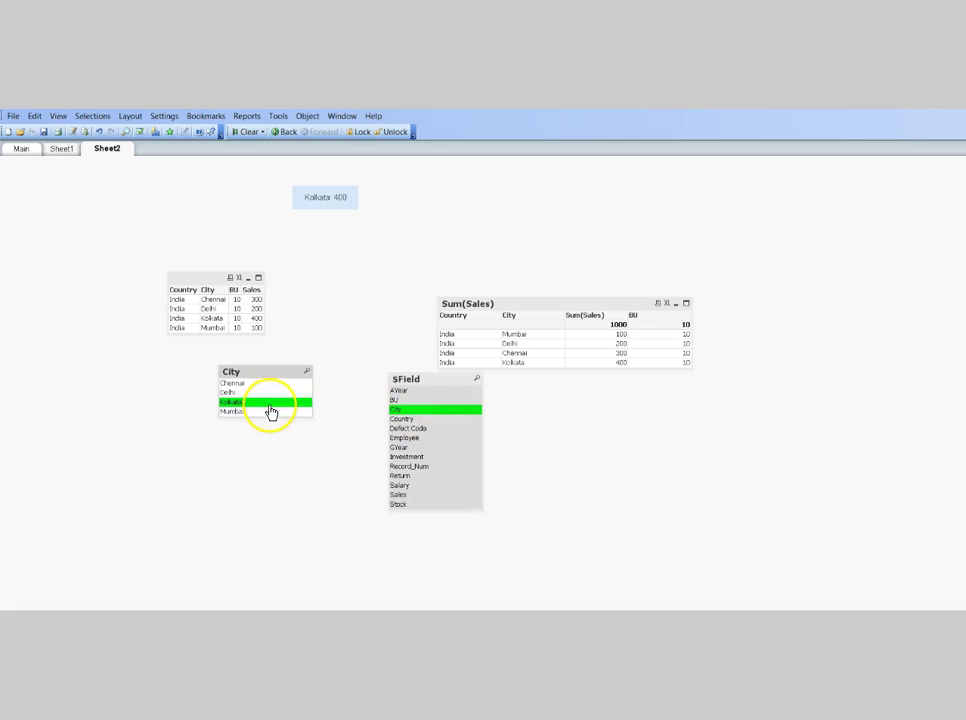
{"action": "left_click", "coordinate": [408, 391]}
{"action": "left_click", "coordinate": [285, 411]}
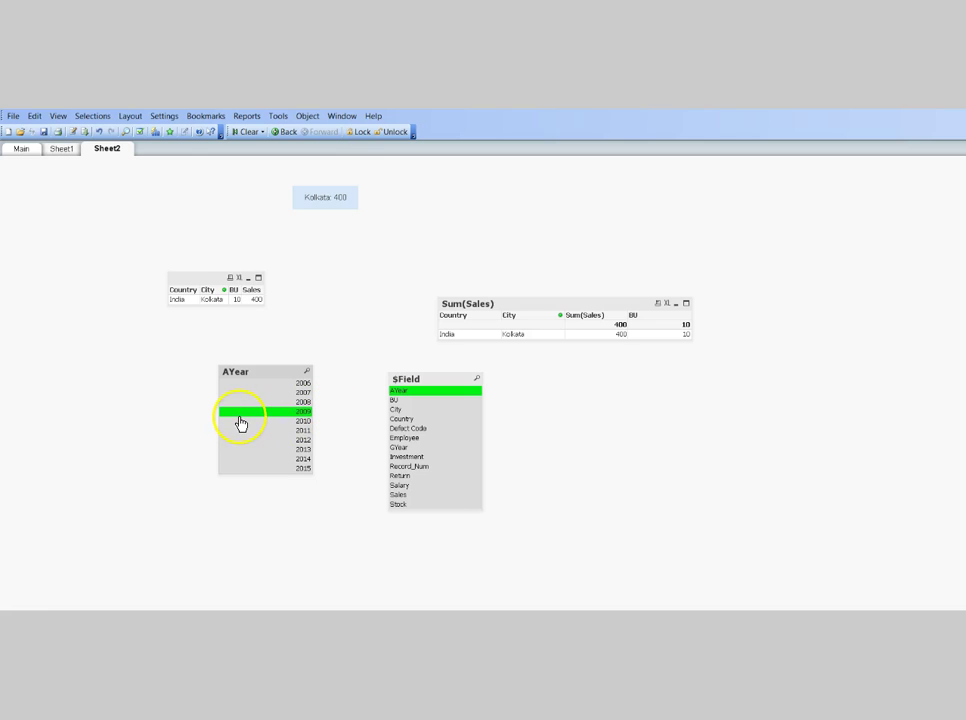
Step: Add a Current Selections box with default settings and place it beside the Sum(Sales) table, over its BU column
{"action": "right_click", "coordinate": [333, 306]}
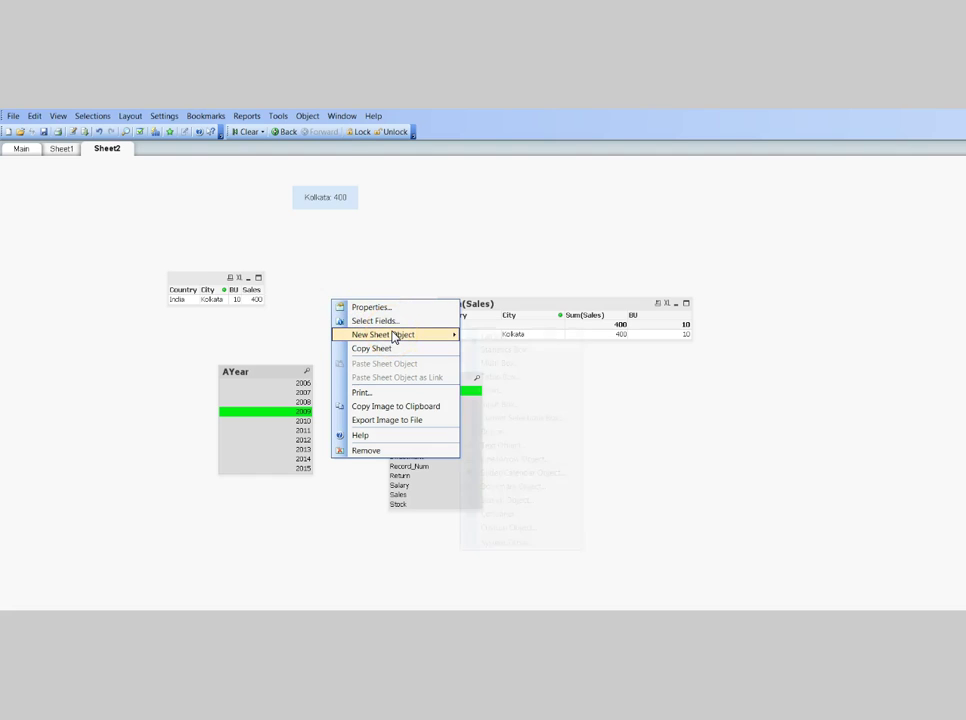
{"action": "mouse_move", "coordinate": [393, 336]}
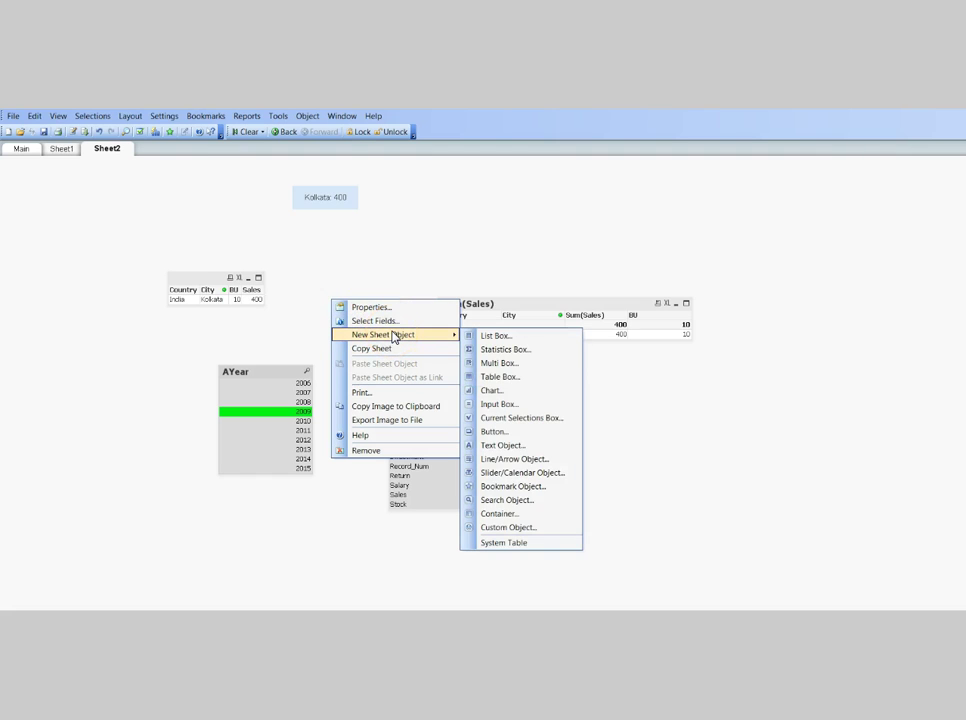
{"action": "left_click", "coordinate": [534, 418]}
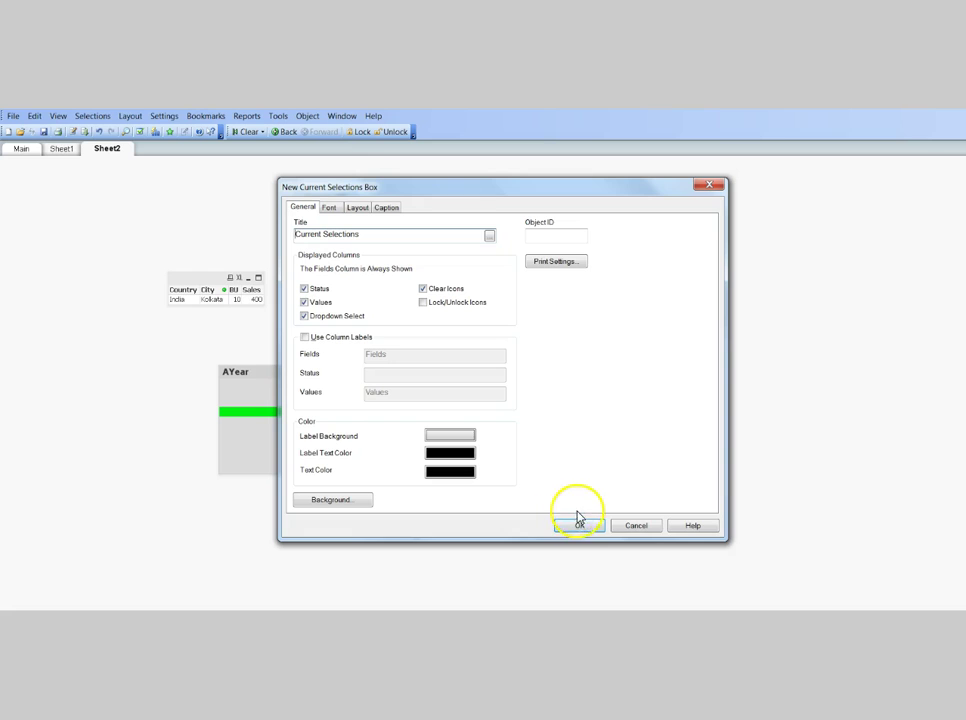
{"action": "left_click", "coordinate": [578, 524]}
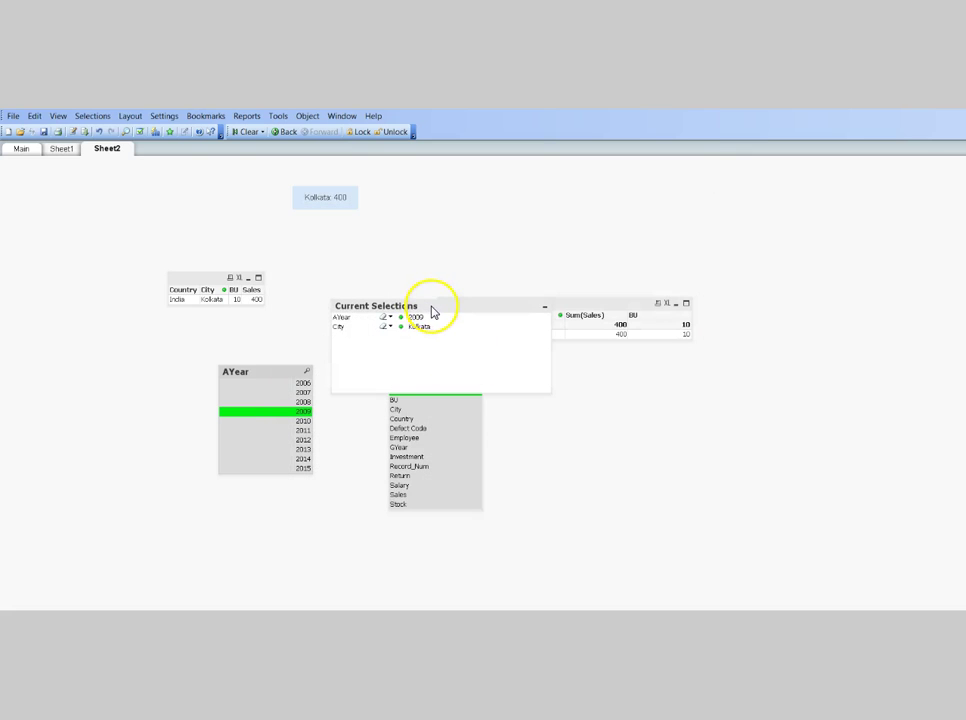
{"action": "left_click_drag", "start_coordinate": [449, 311], "coordinate": [771, 291]}
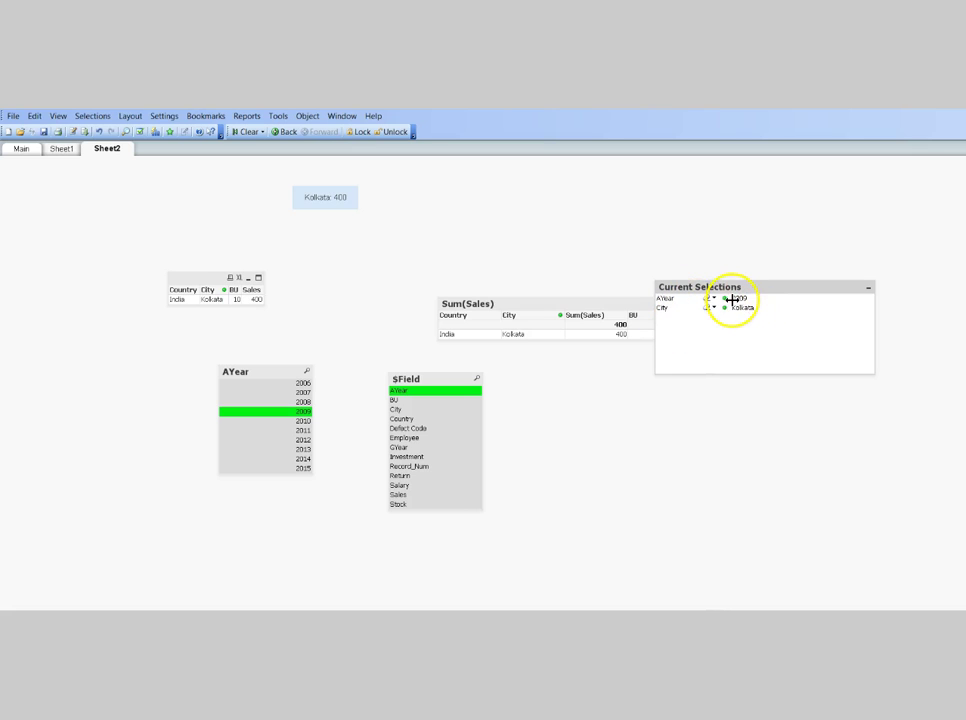
Step: Switch the dynamic list box to the Employee field and select E
{"action": "left_click", "coordinate": [427, 439]}
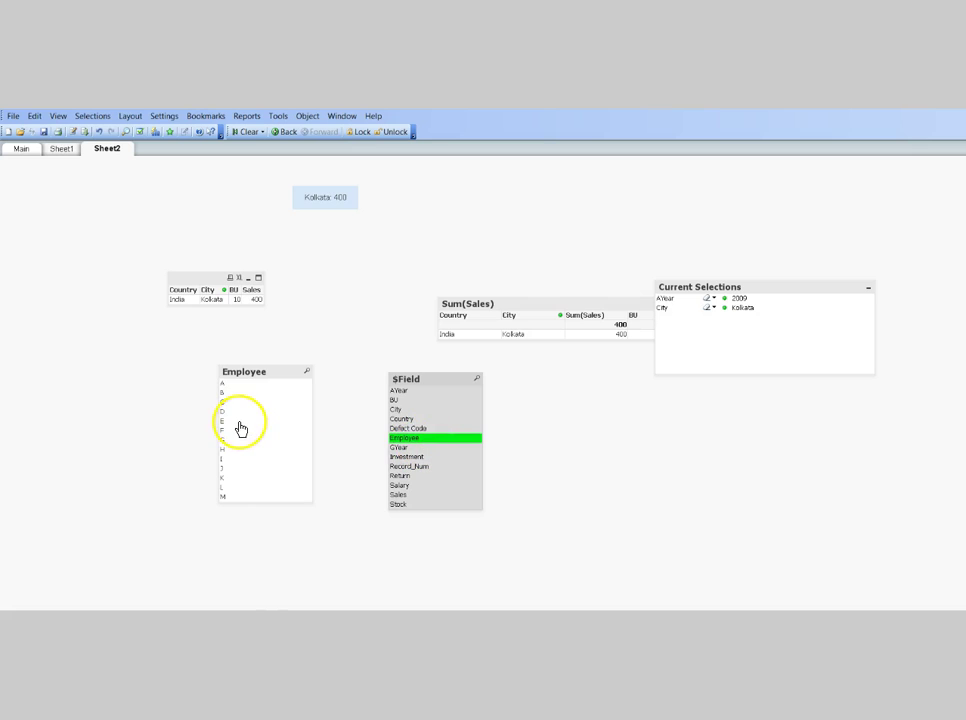
{"action": "left_click", "coordinate": [239, 422]}
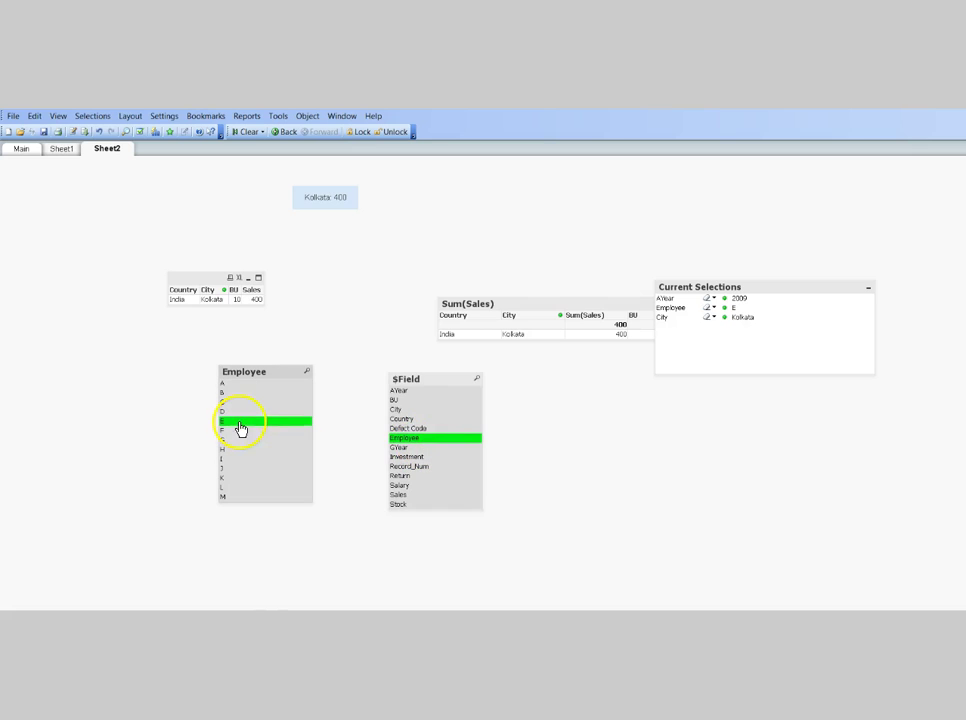
Step: Select 10000 in the Salary field and K in the Employee field through the dynamic list box
{"action": "left_click", "coordinate": [417, 486]}
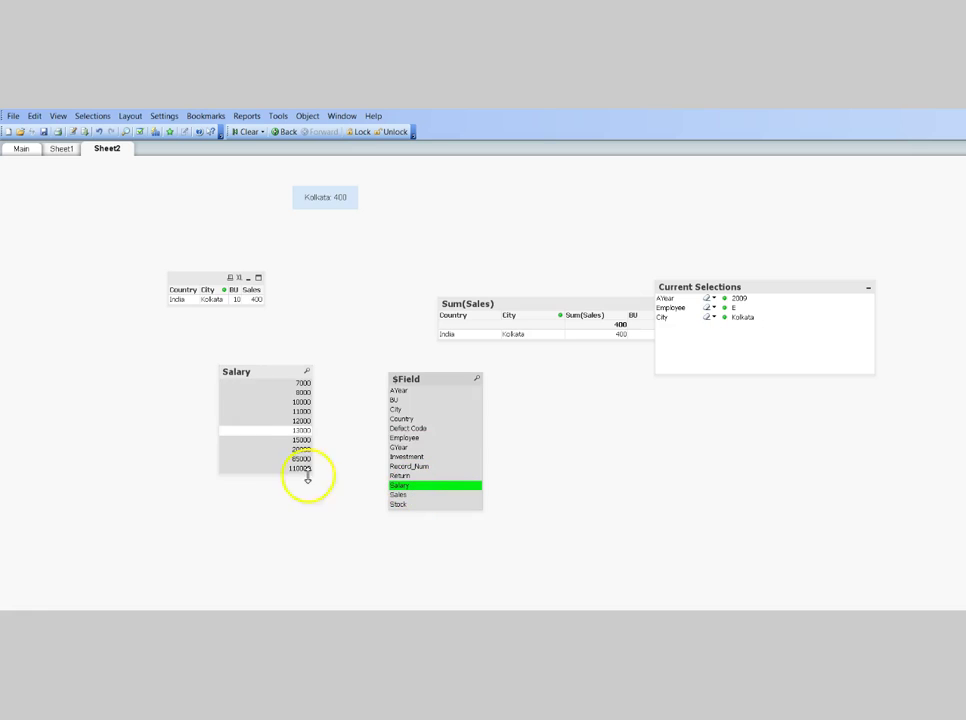
{"action": "left_click", "coordinate": [293, 402]}
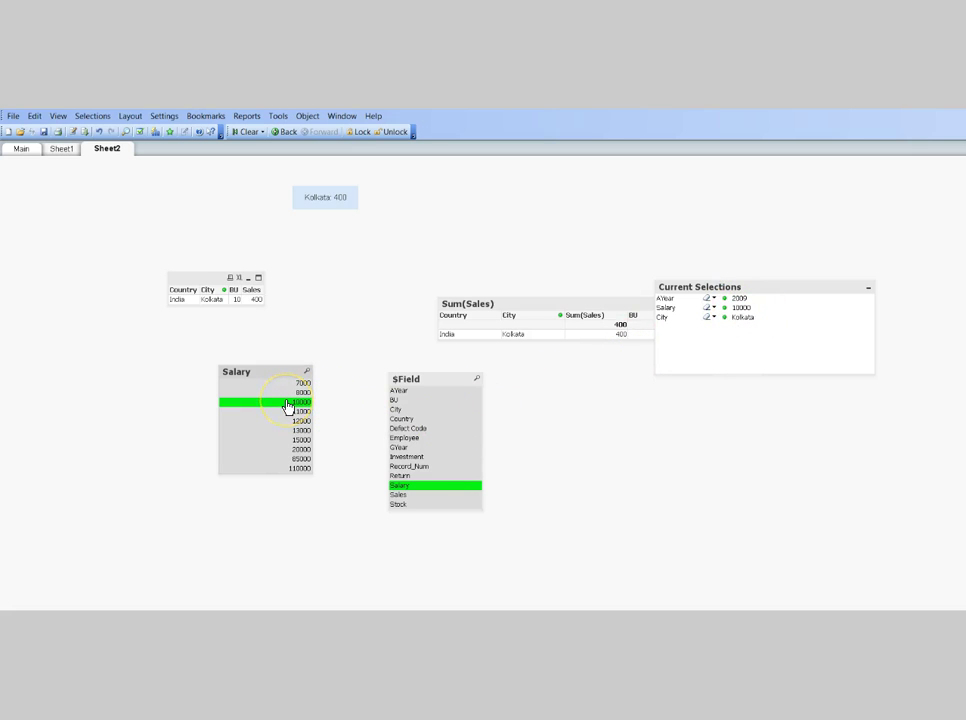
{"action": "left_click", "coordinate": [319, 408]}
{"action": "left_click", "coordinate": [427, 438]}
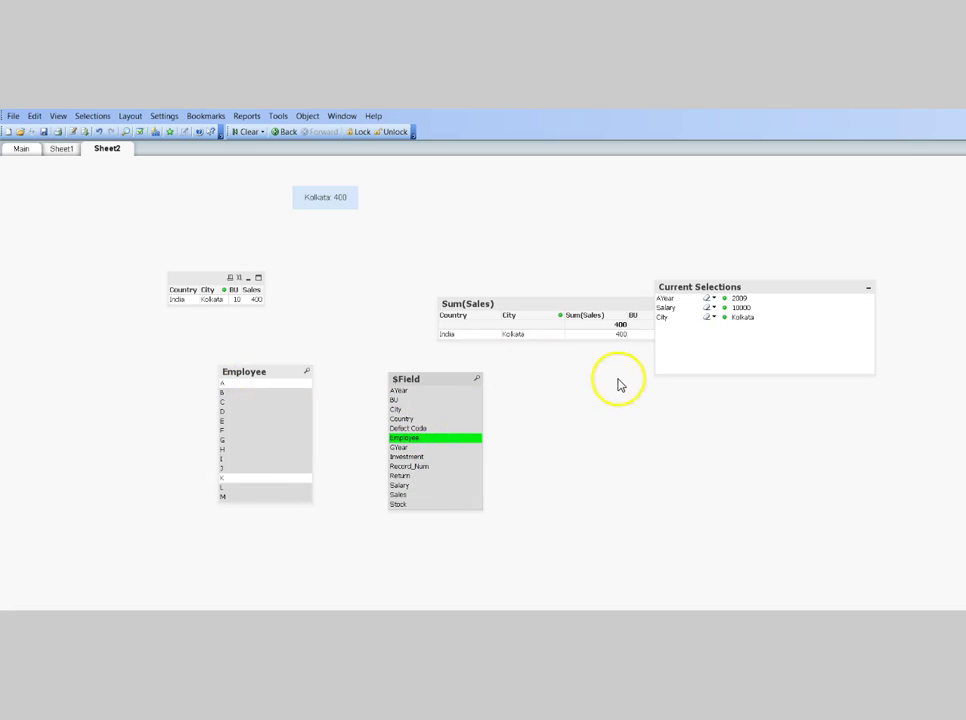
{"action": "left_click", "coordinate": [281, 479]}
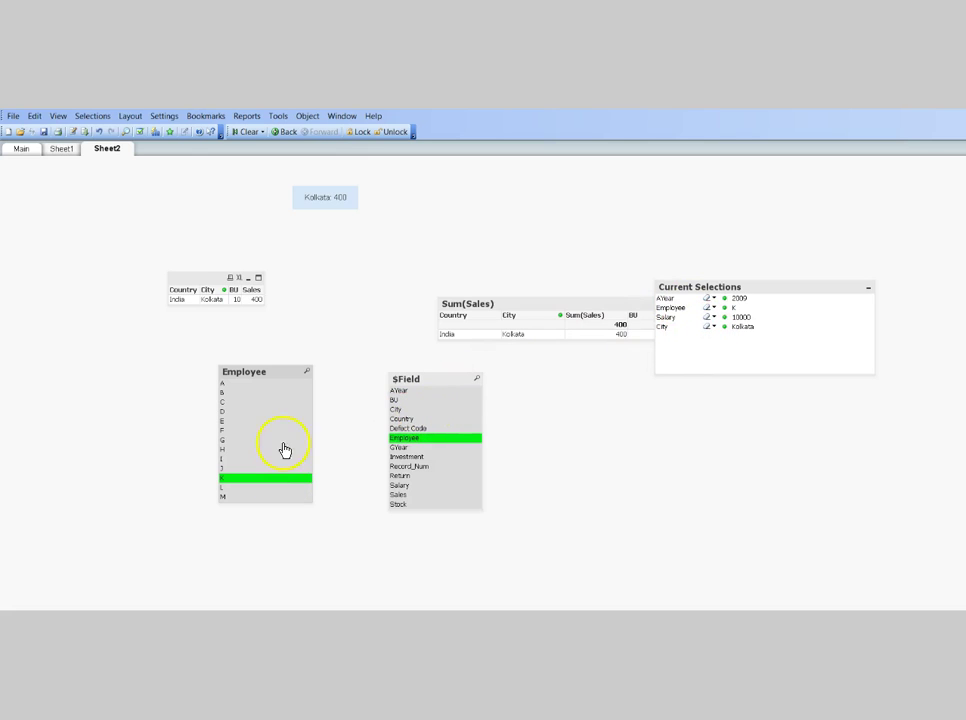
Step: Switch the dynamic list box to City and on to the Investment field through the $Field list box
{"action": "left_click", "coordinate": [416, 410]}
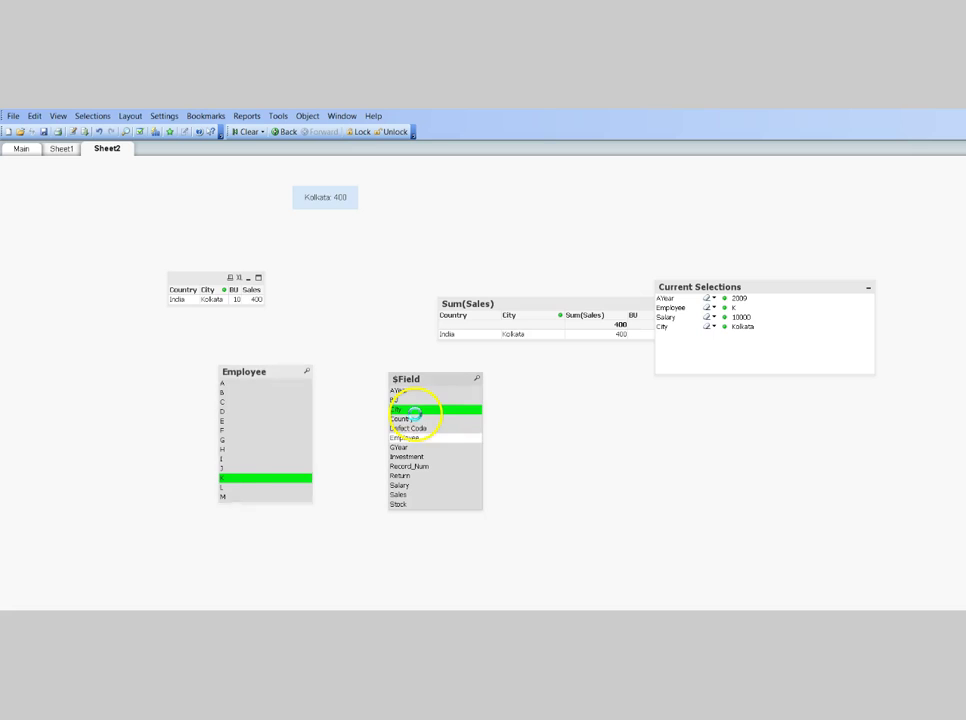
{"action": "left_click", "coordinate": [444, 458]}
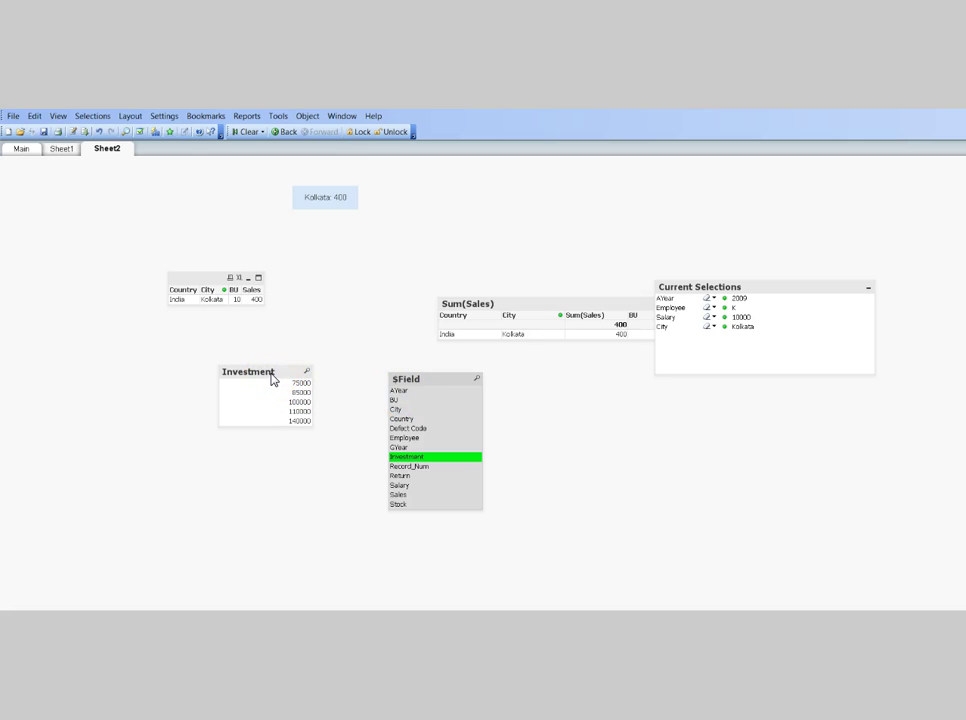
Step: Examine the $Field list box's =$Field expression and the tables and fields offered in its expression editor
{"action": "right_click", "coordinate": [436, 386]}
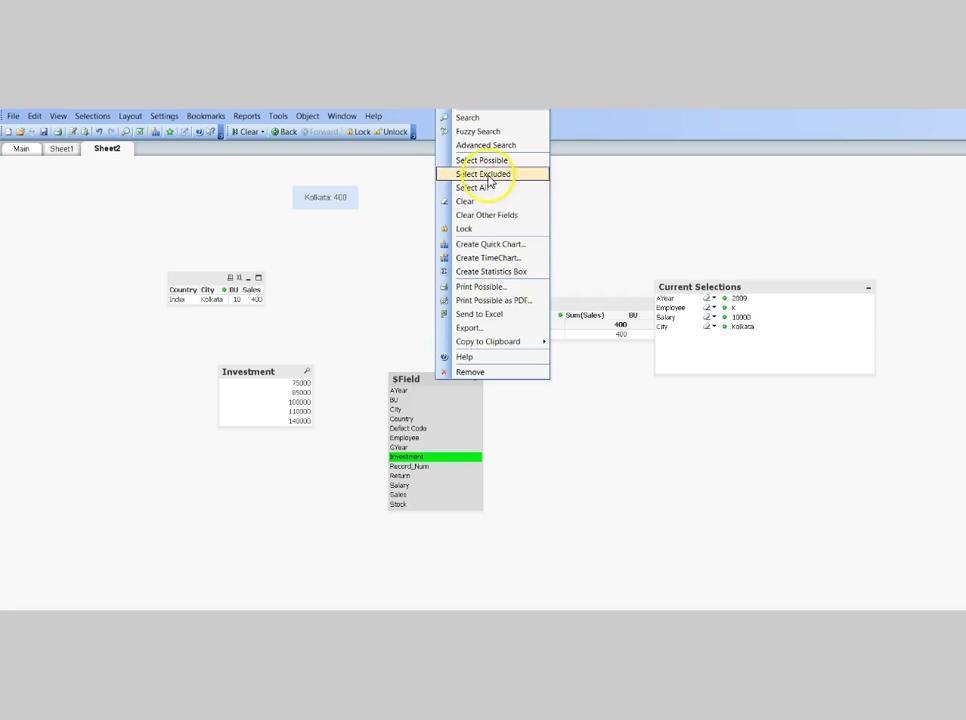
{"action": "left_click", "coordinate": [490, 110]}
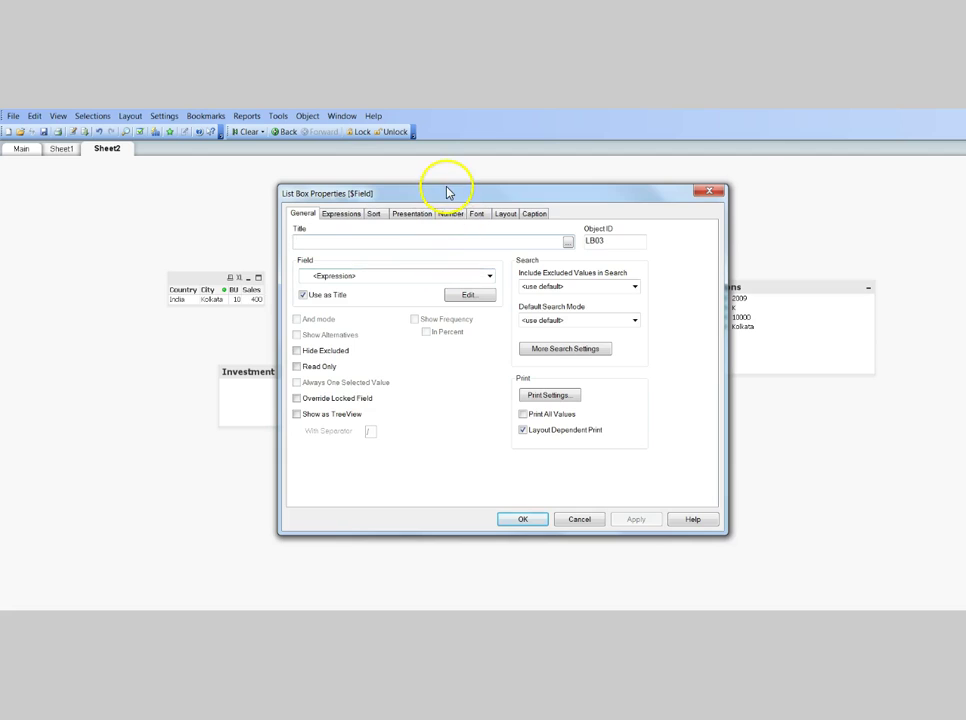
{"action": "left_click_drag", "start_coordinate": [450, 192], "coordinate": [733, 217]}
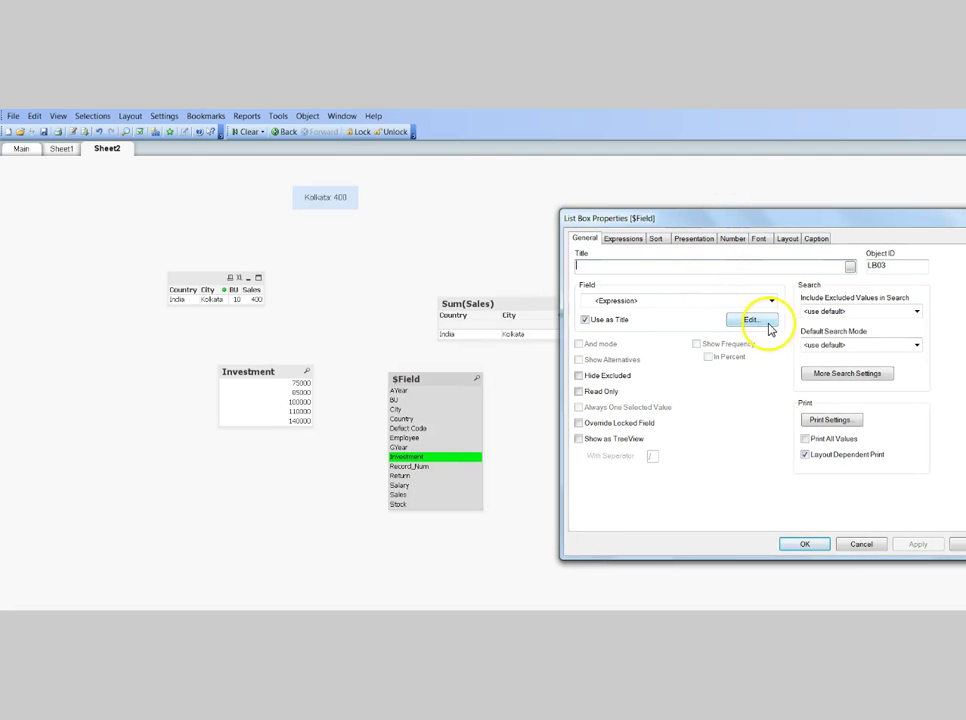
{"action": "left_click", "coordinate": [765, 328]}
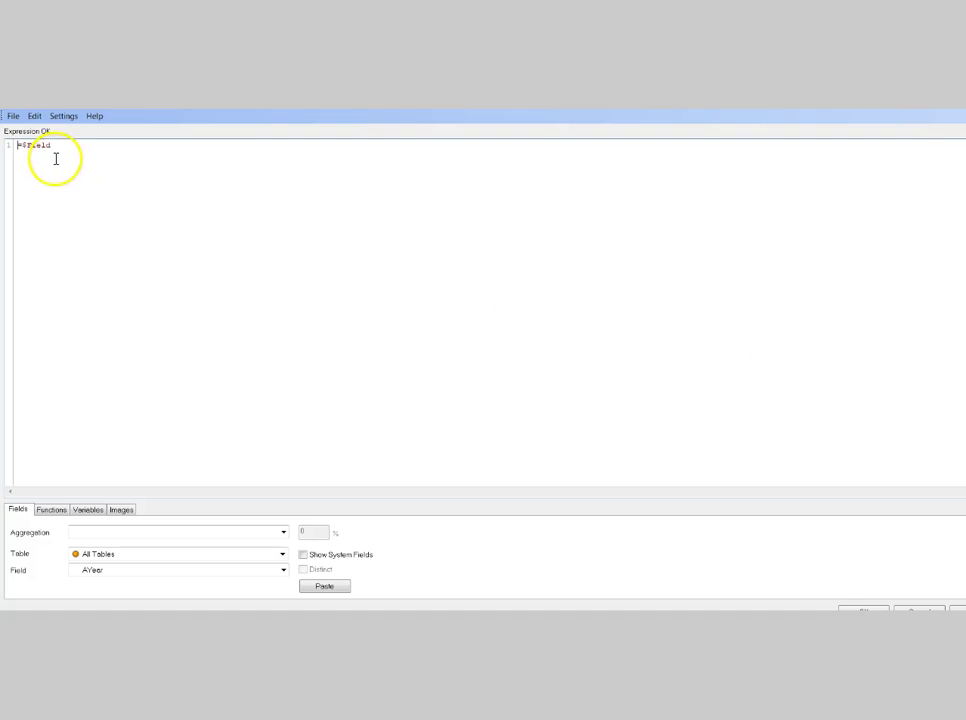
{"action": "left_click", "coordinate": [110, 577]}
{"action": "left_click", "coordinate": [112, 569]}
{"action": "left_click", "coordinate": [122, 556]}
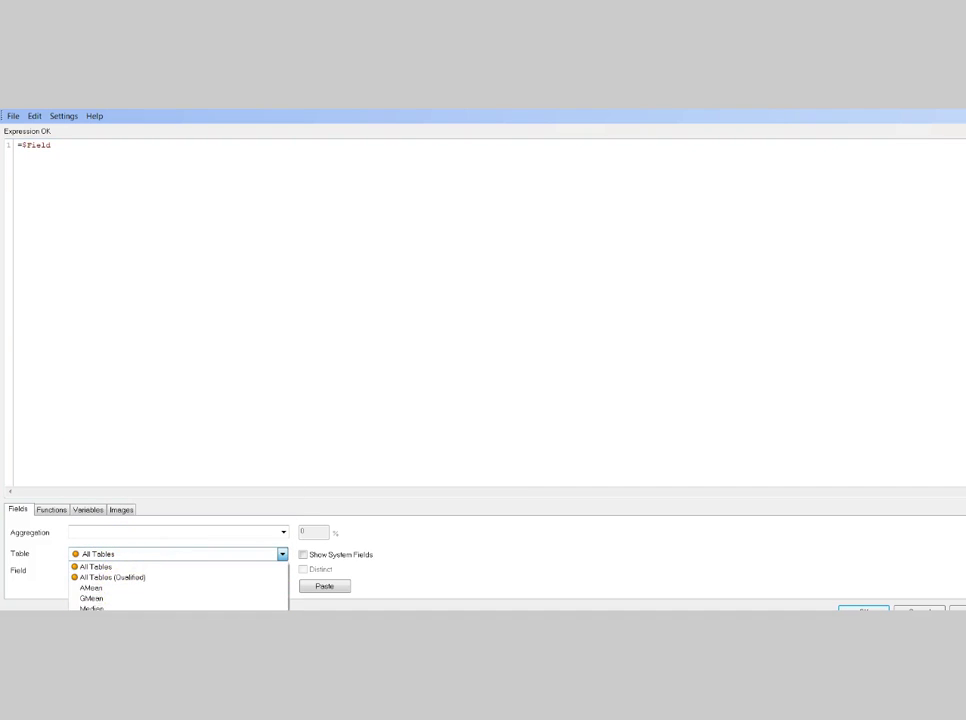
{"action": "left_click", "coordinate": [152, 577]}
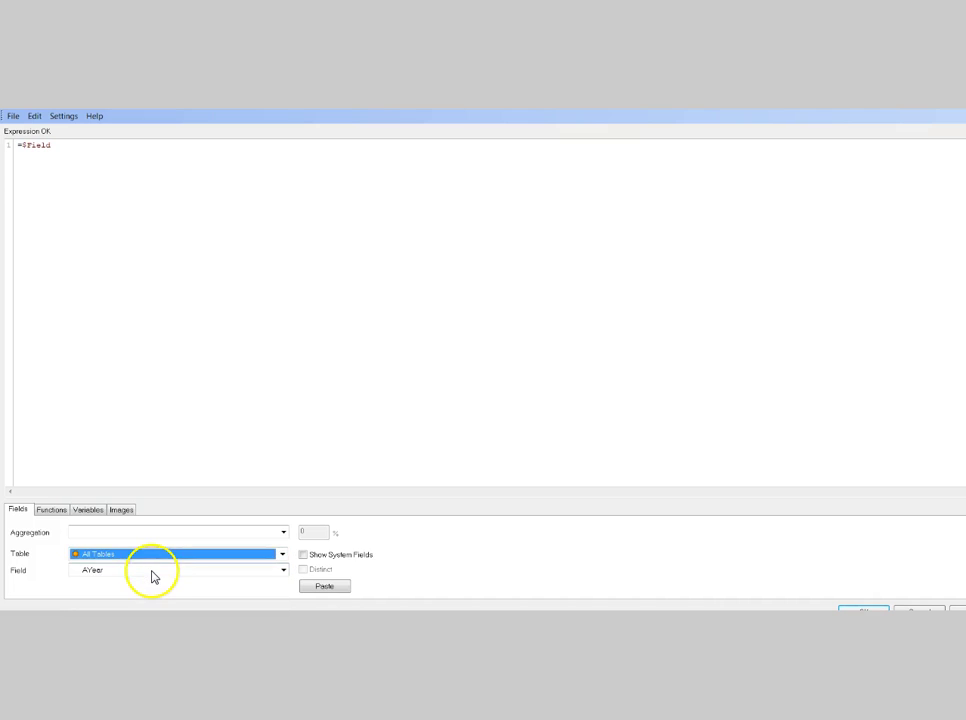
{"action": "left_click", "coordinate": [160, 577]}
{"action": "left_click", "coordinate": [175, 519]}
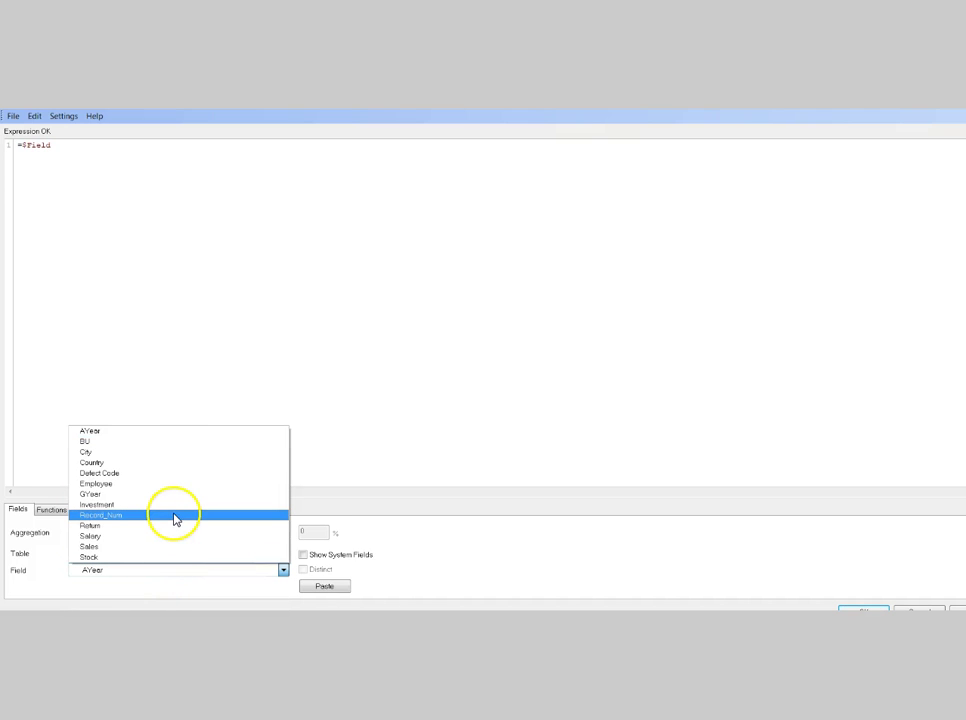
{"action": "left_click", "coordinate": [252, 339]}
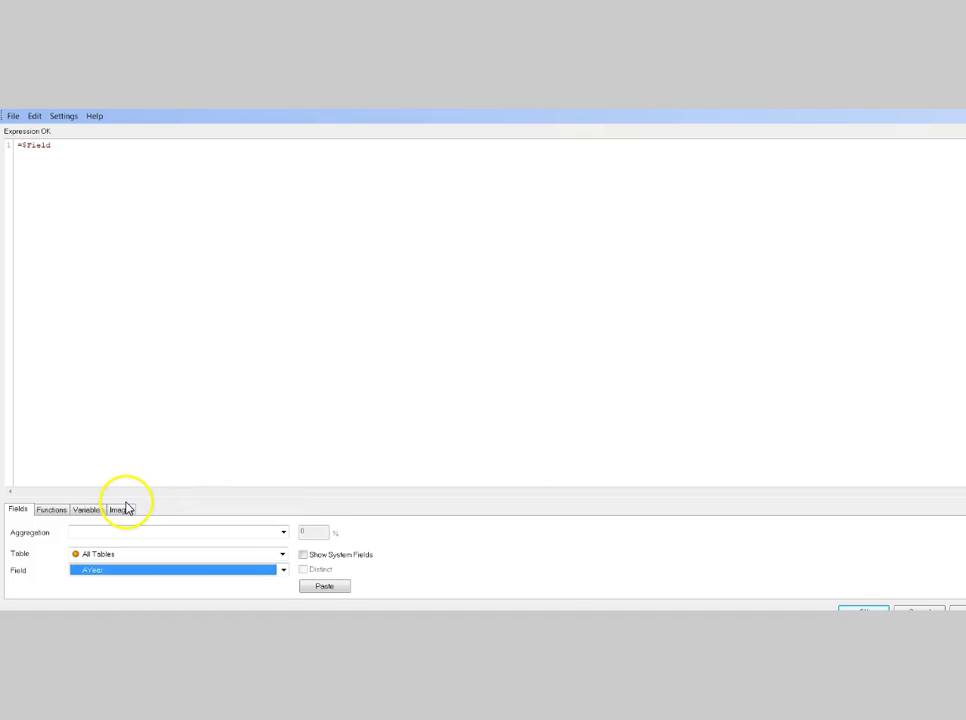
{"action": "left_click", "coordinate": [864, 610]}
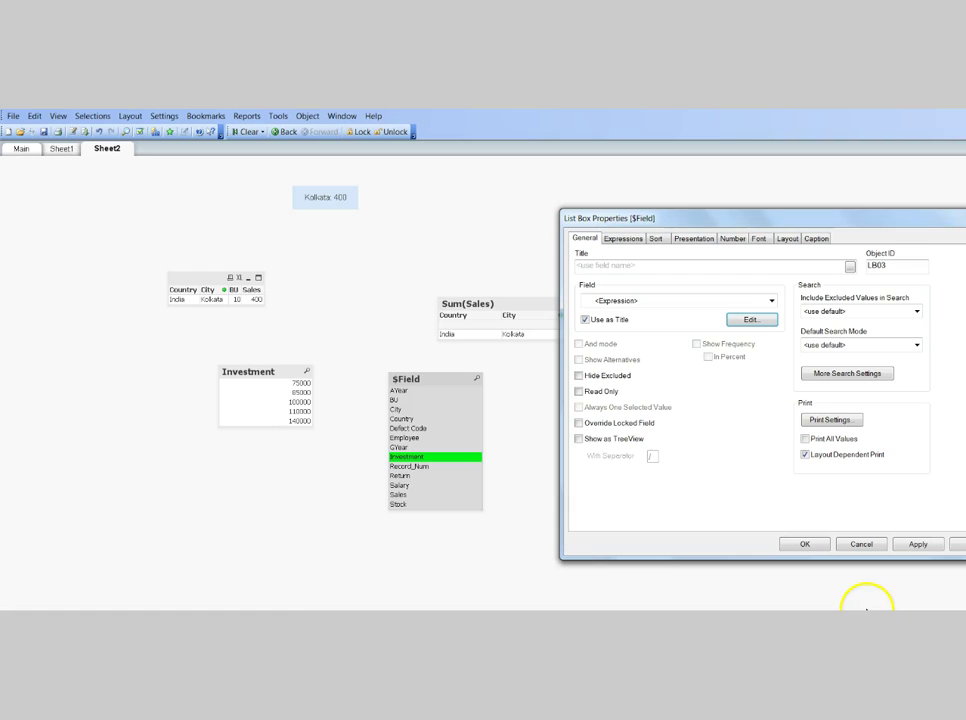
{"action": "left_click", "coordinate": [806, 546]}
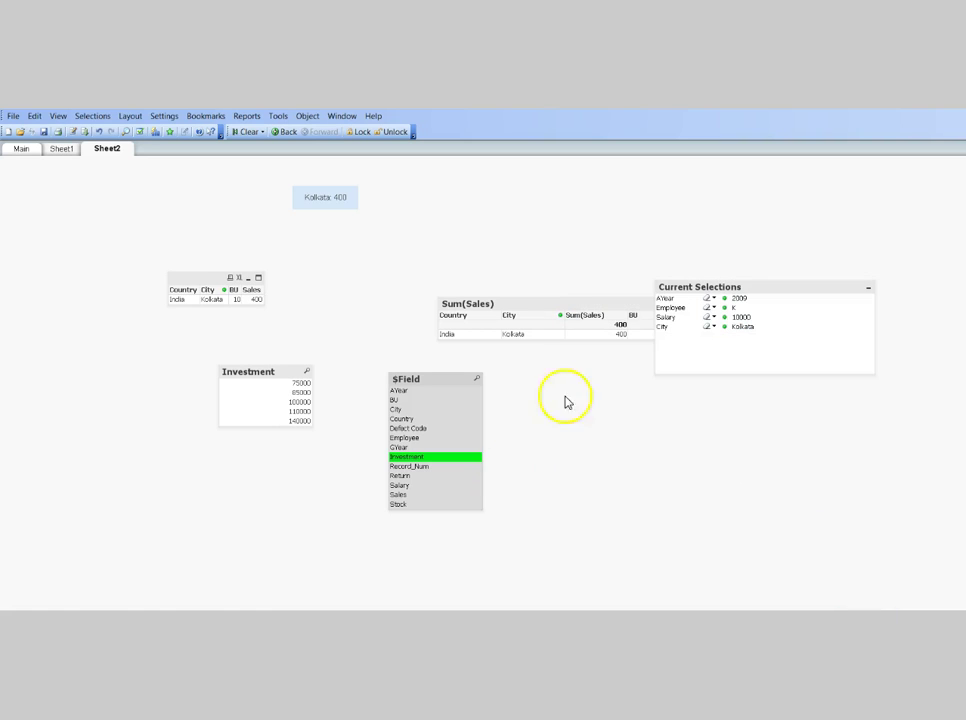
Step: Show the system fields among the Sum(Sales) chart's available dimensions and highlight $Field without adding it
{"action": "right_click", "coordinate": [530, 306]}
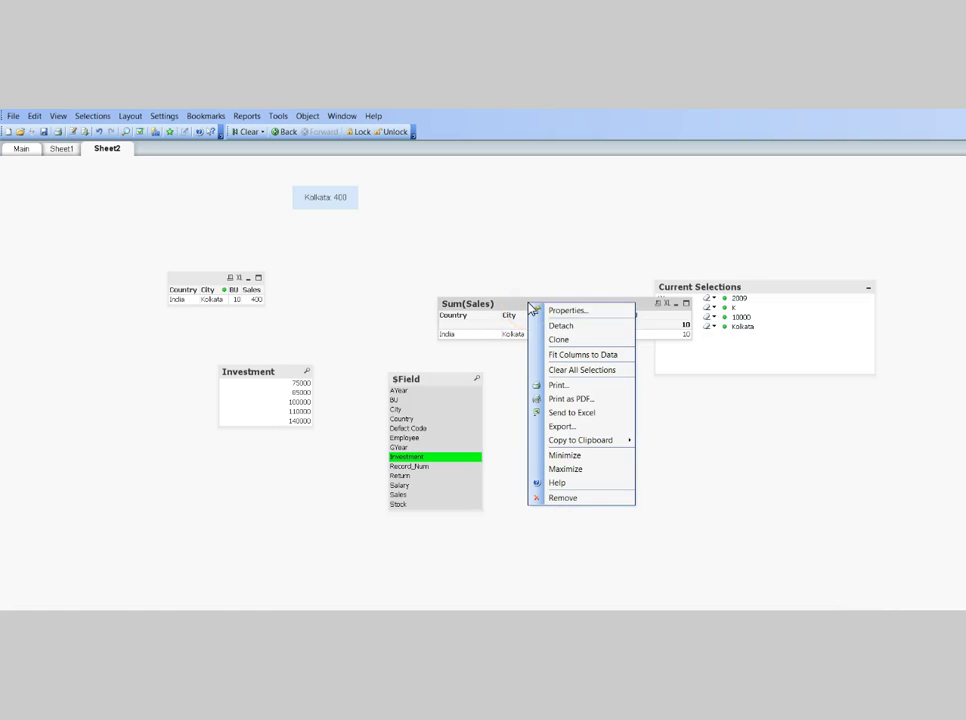
{"action": "left_click", "coordinate": [542, 311]}
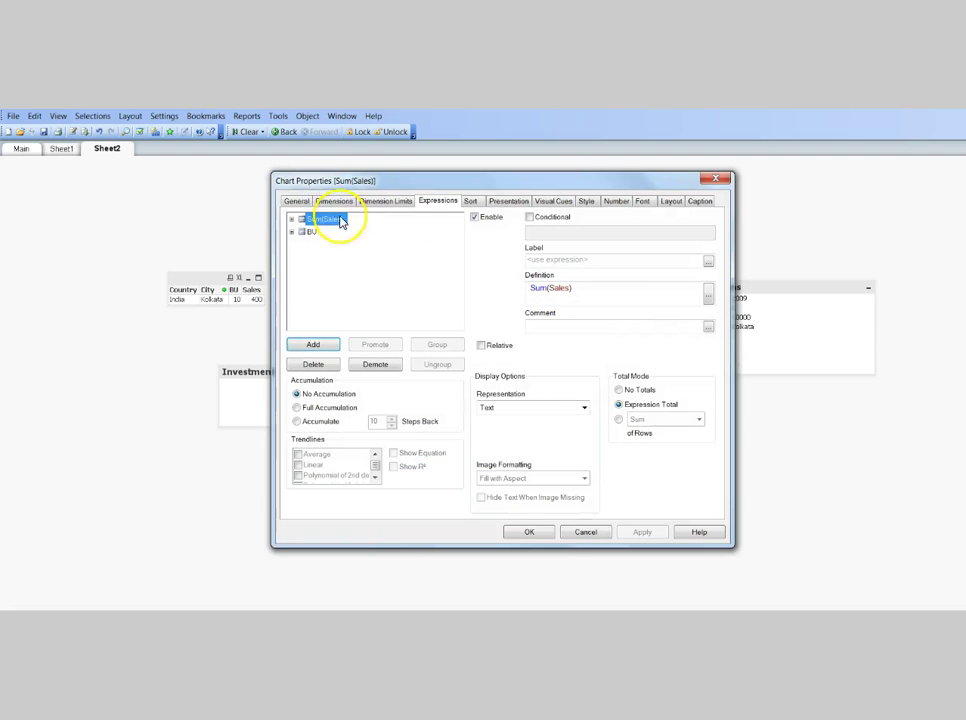
{"action": "left_click", "coordinate": [337, 202]}
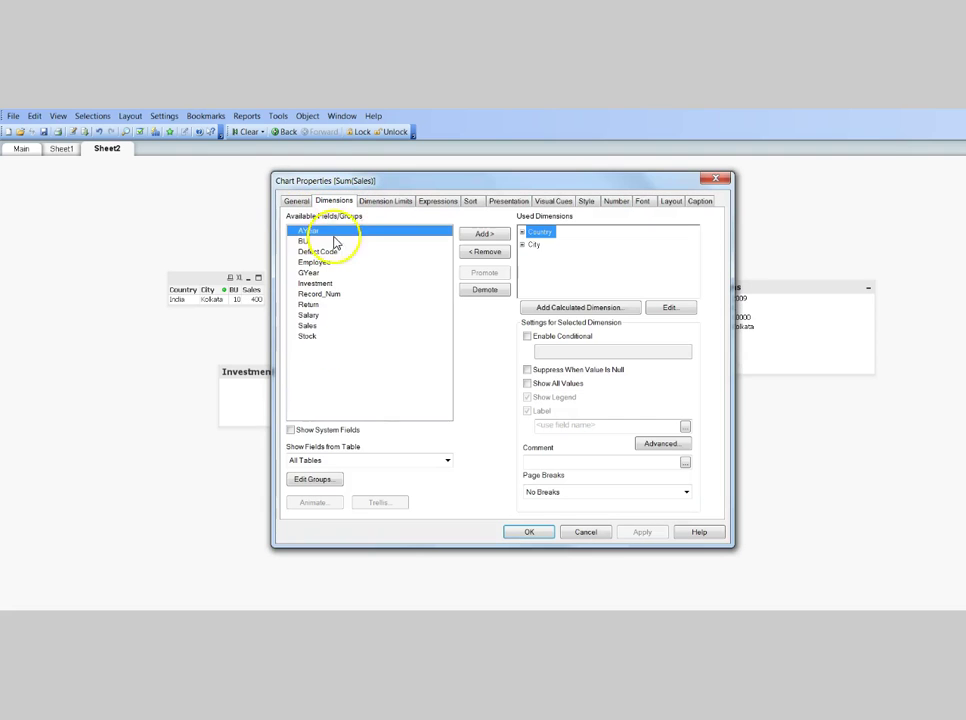
{"action": "left_click", "coordinate": [376, 460]}
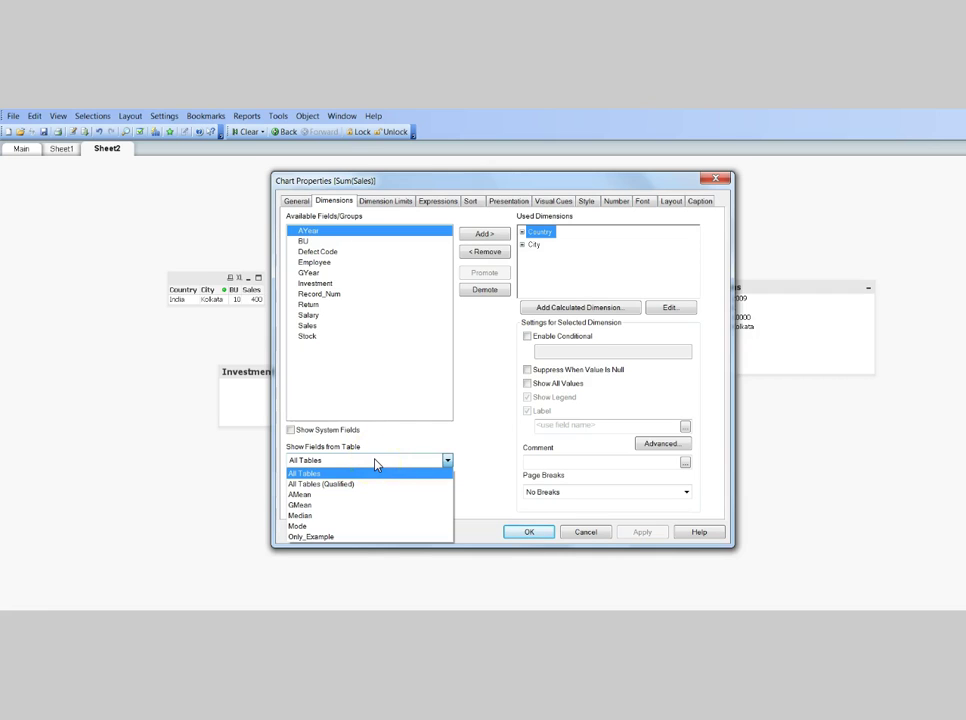
{"action": "left_click", "coordinate": [350, 433]}
{"action": "left_click", "coordinate": [350, 433]}
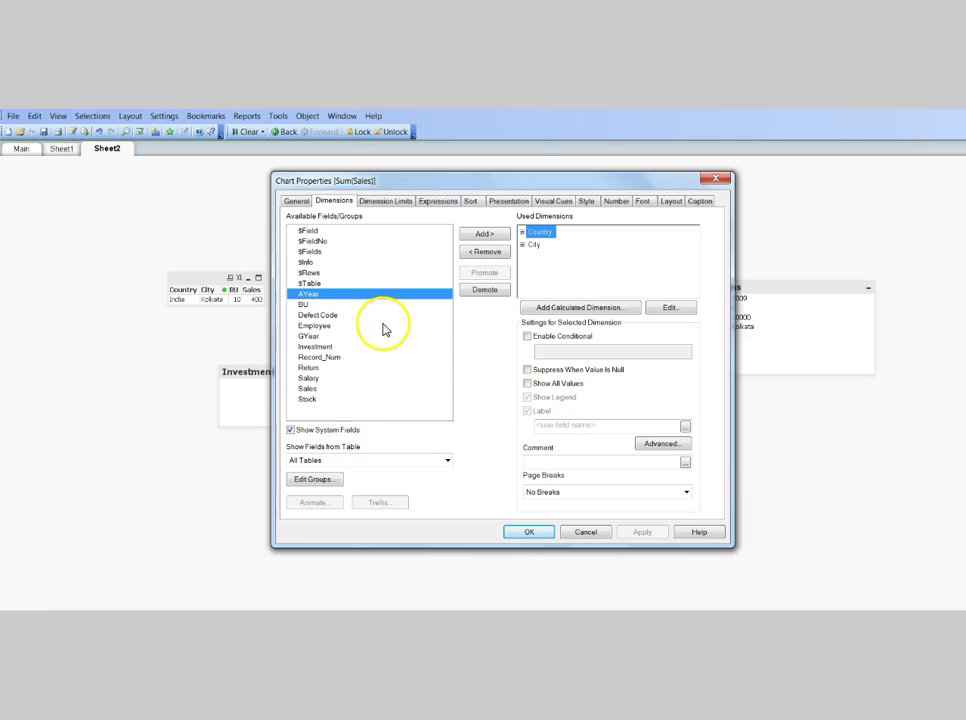
{"action": "left_click", "coordinate": [337, 232]}
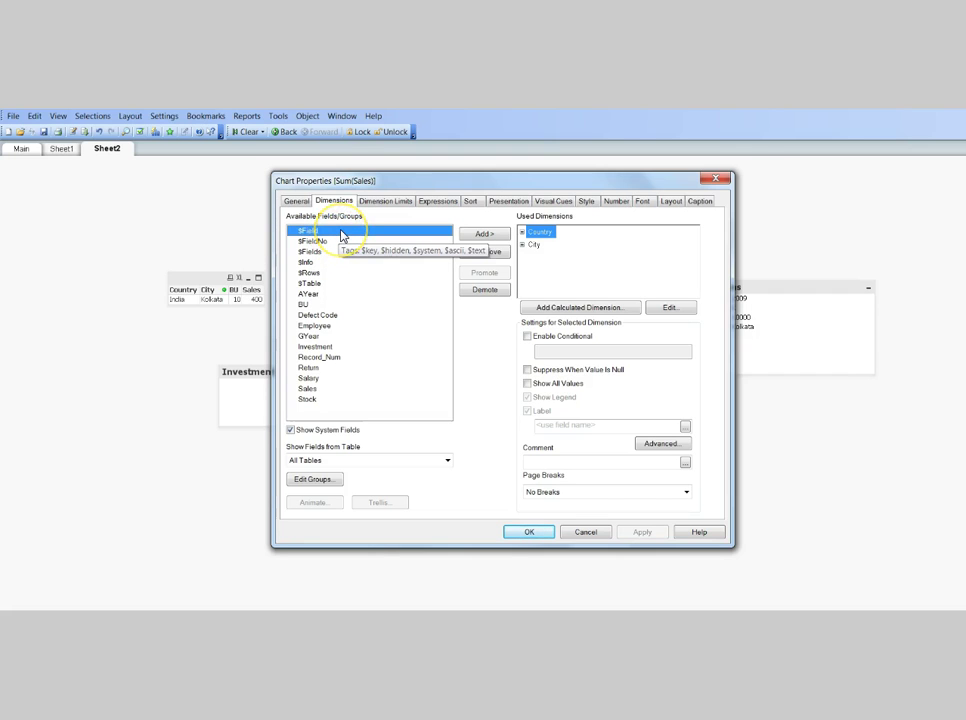
{"action": "left_click", "coordinate": [530, 533]}
Step: Show system fields in the expression editor of the $Field list box and review the field list alongside its =$Field expression
{"action": "right_click", "coordinate": [438, 384]}
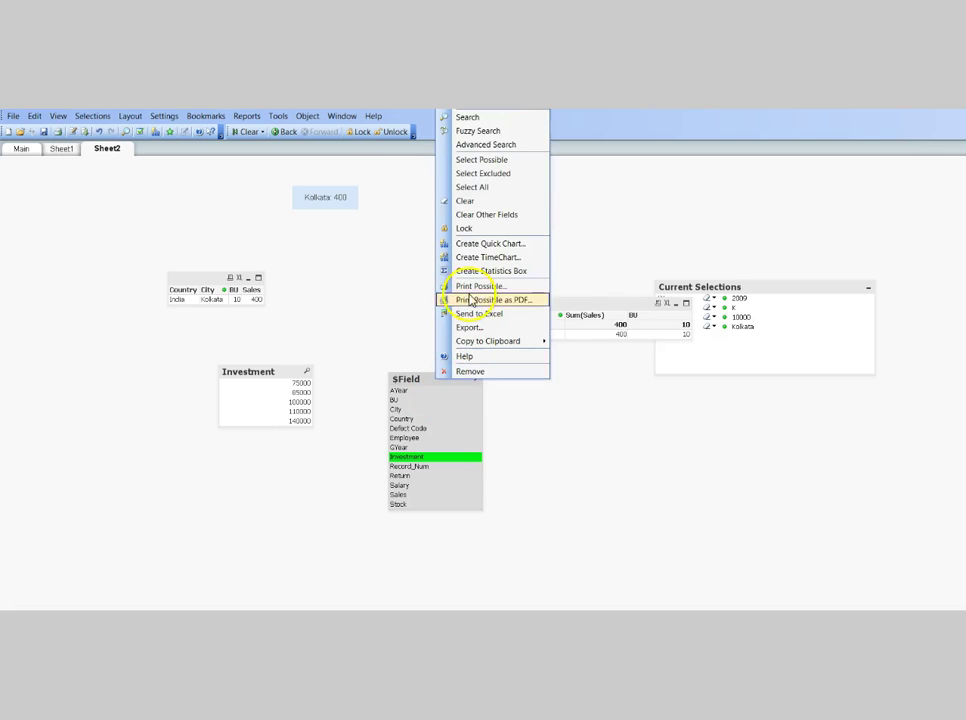
{"action": "key", "text": "Escape"}
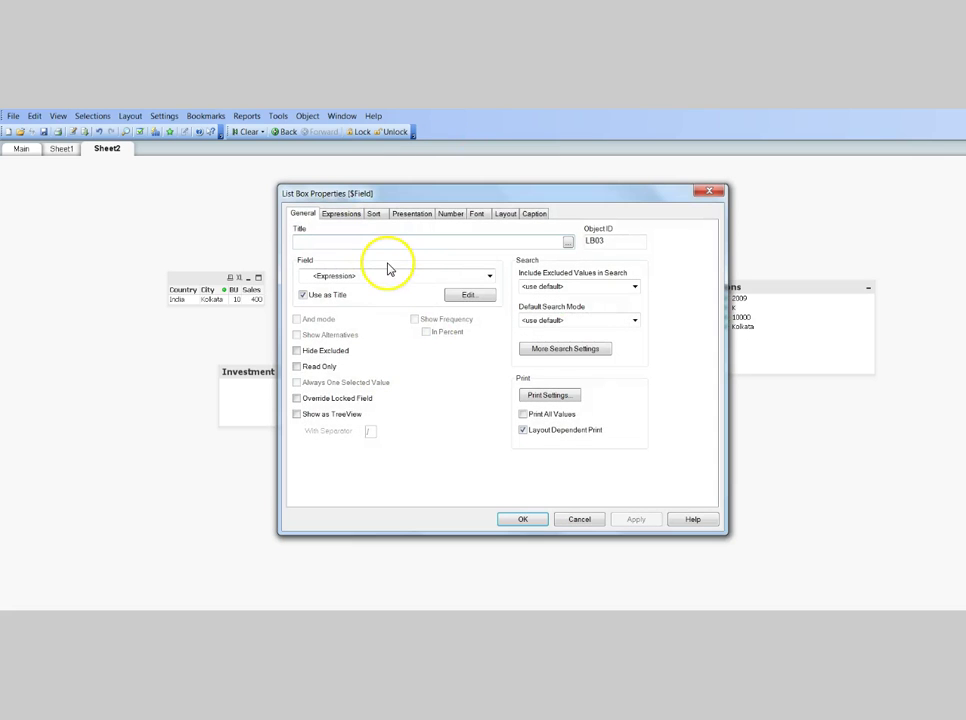
{"action": "left_click", "coordinate": [469, 298]}
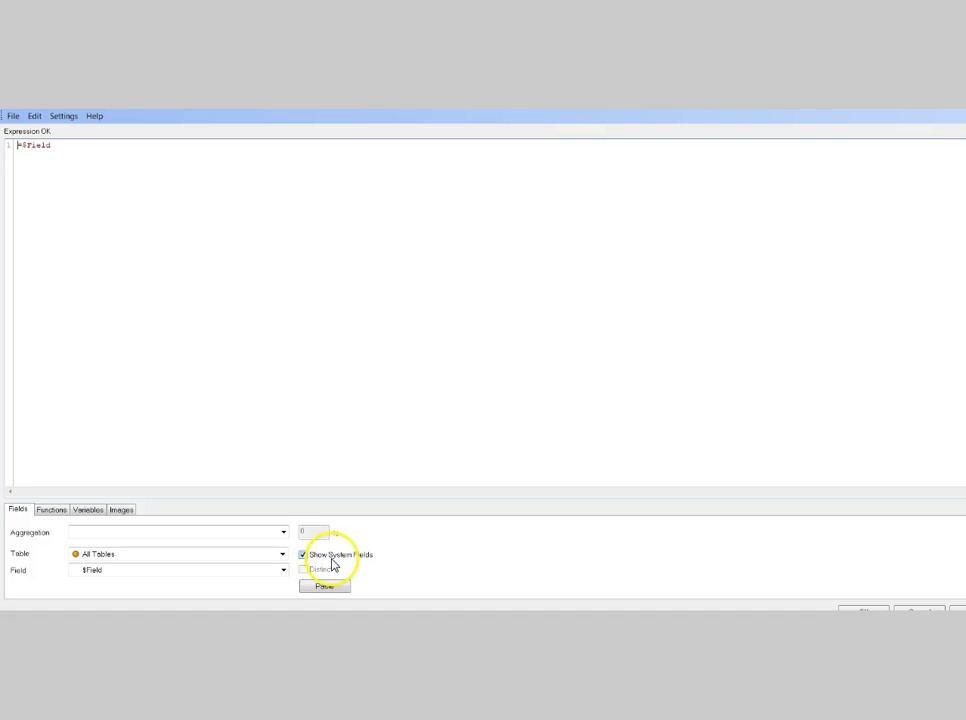
{"action": "left_click", "coordinate": [265, 572]}
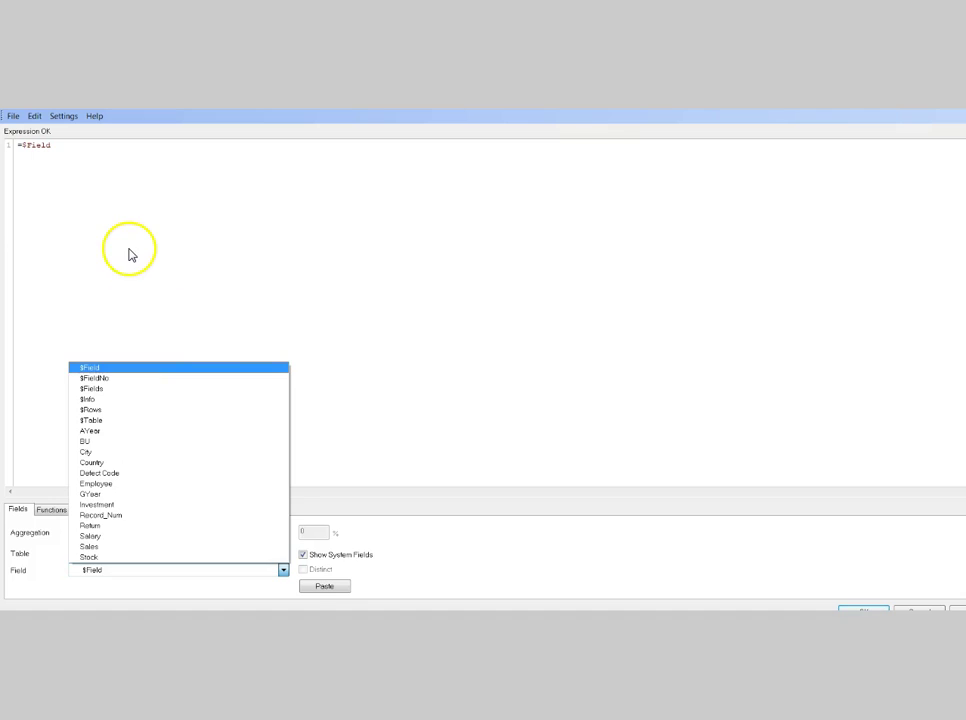
{"action": "left_click", "coordinate": [78, 151]}
{"action": "left_click", "coordinate": [86, 145]}
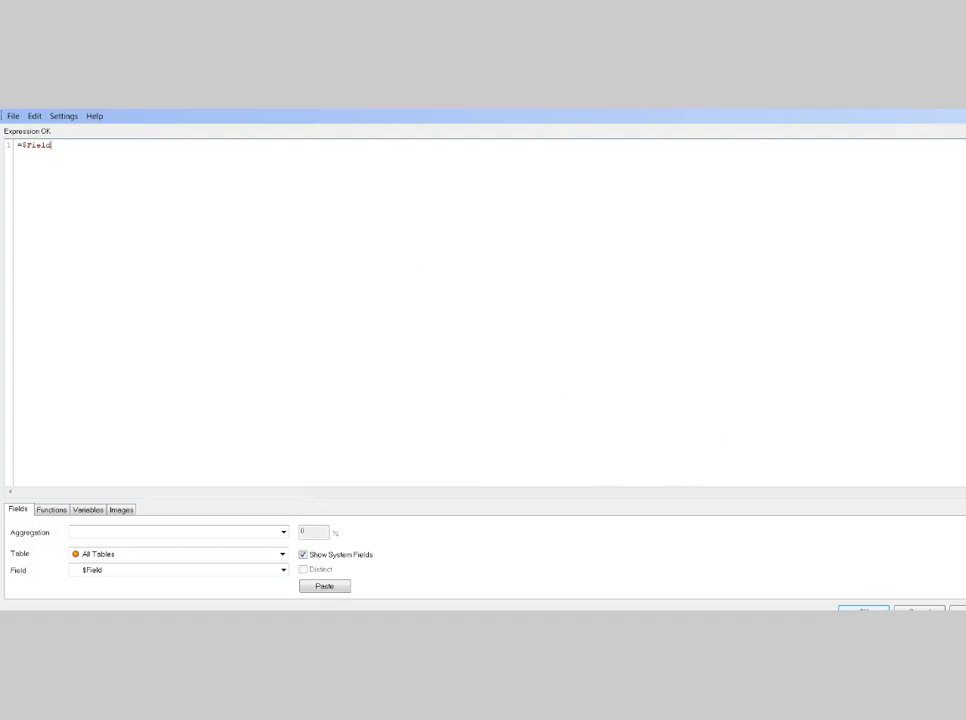
{"action": "left_click", "coordinate": [863, 609]}
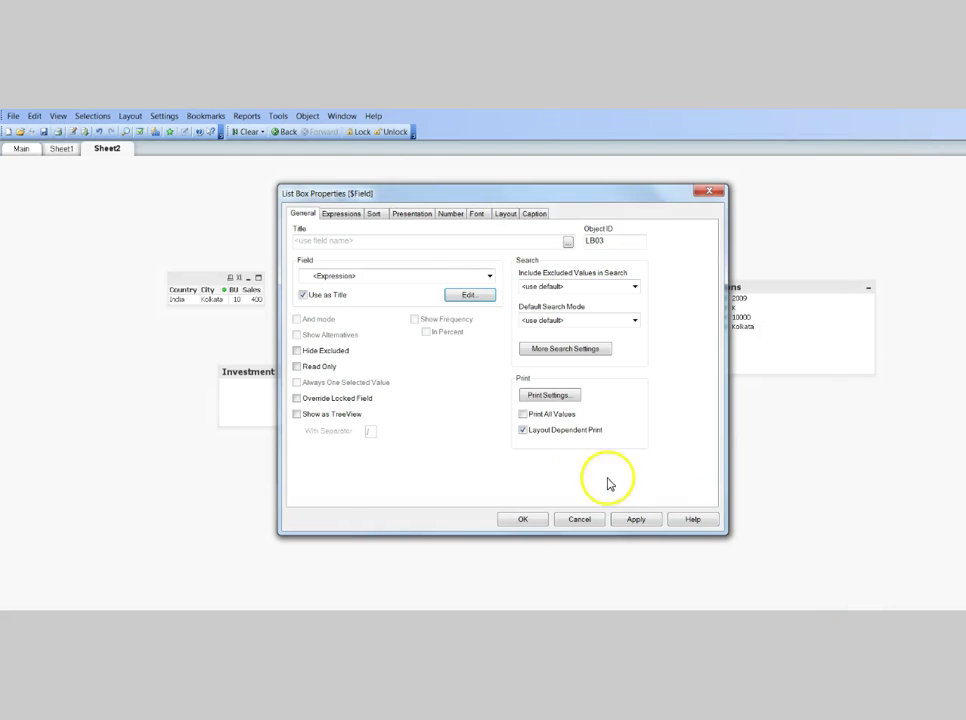
{"action": "left_click", "coordinate": [525, 518]}
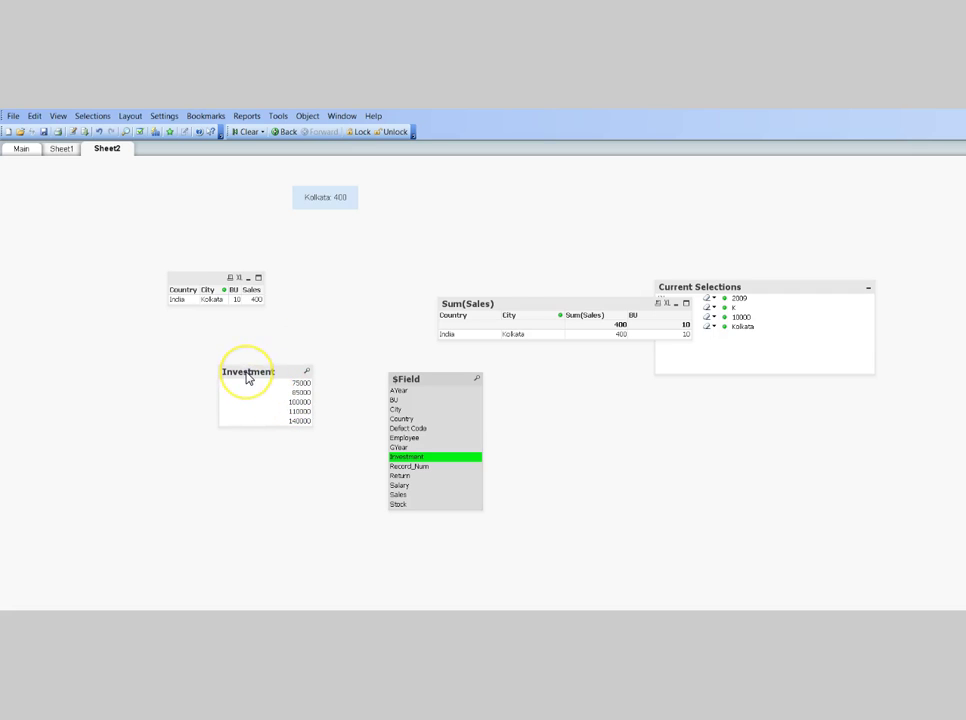
Step: Open the field expression of the dynamic Investment list box in a movable expression editor window
{"action": "right_click", "coordinate": [248, 376]}
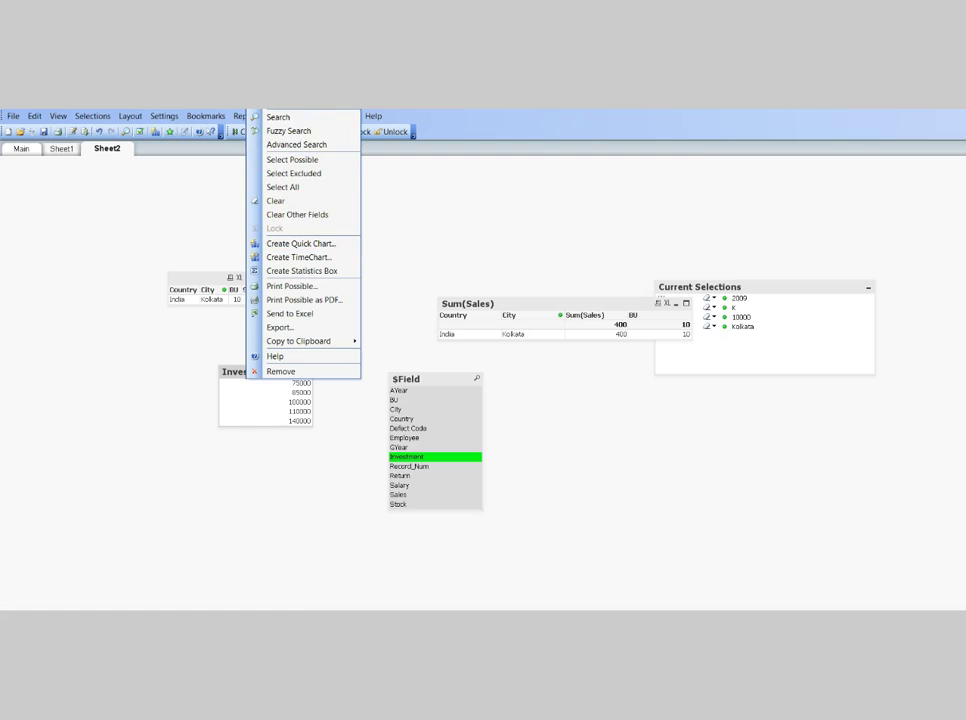
{"action": "left_click", "coordinate": [285, 104]}
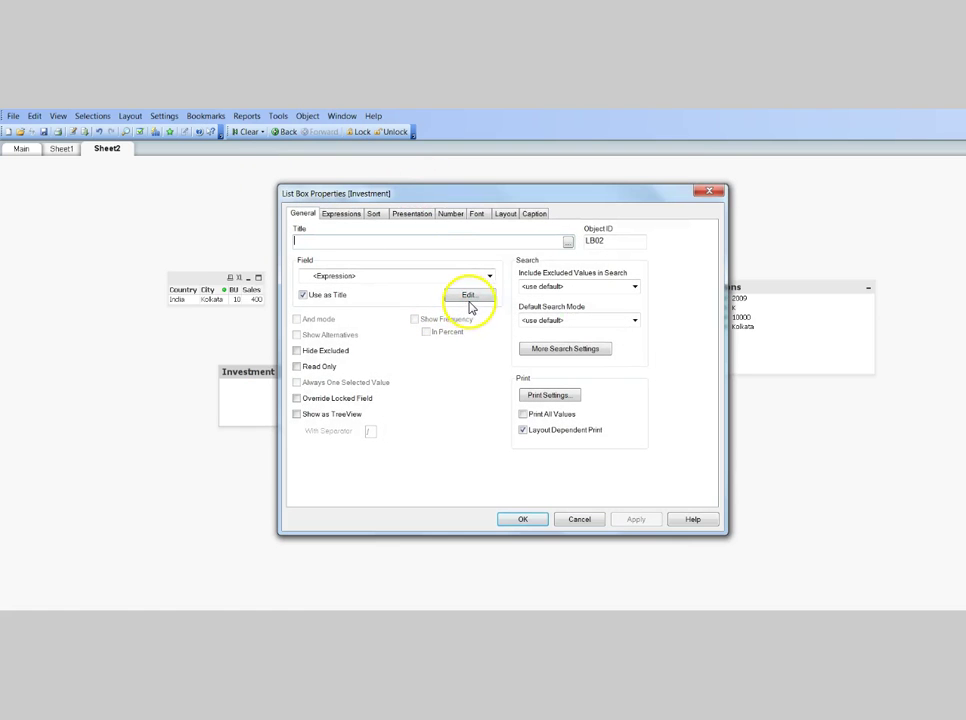
{"action": "left_click", "coordinate": [471, 298]}
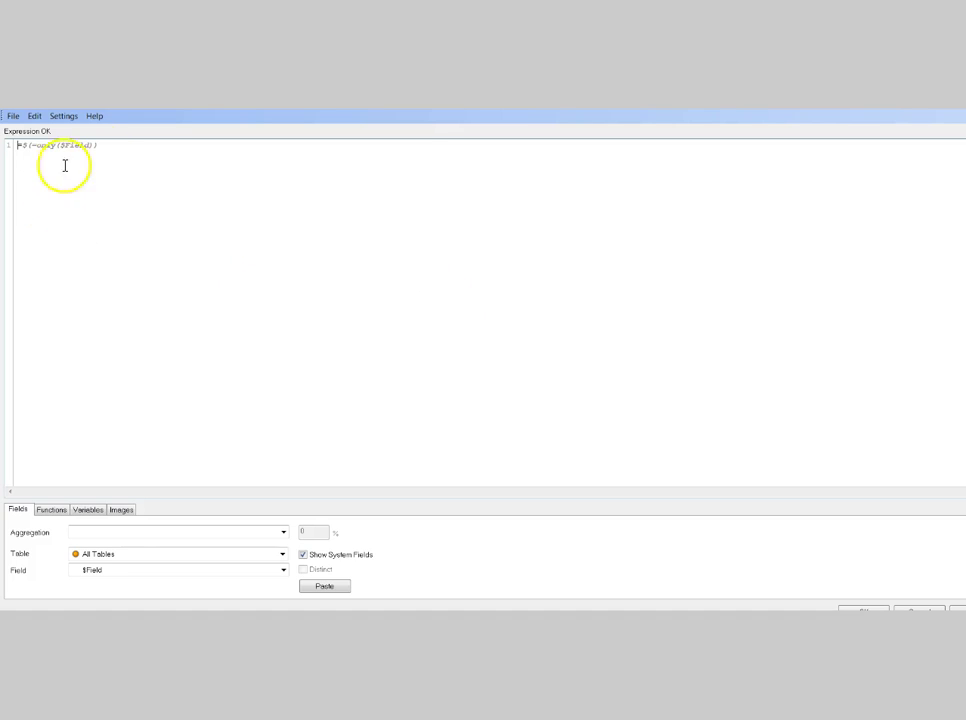
{"action": "left_click", "coordinate": [26, 145]}
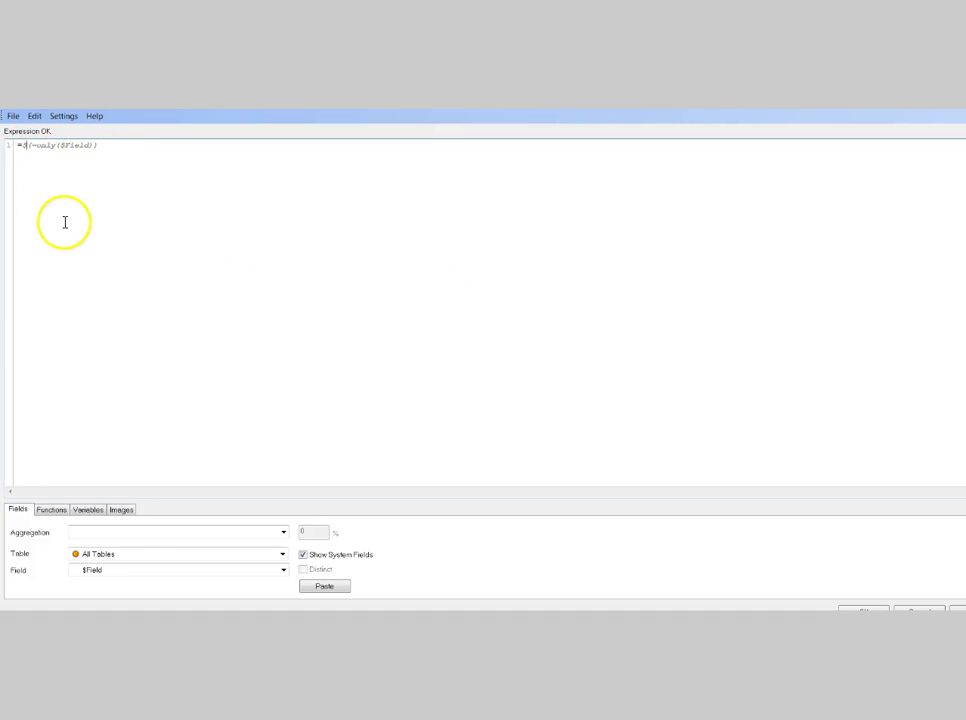
{"action": "left_click_drag", "start_coordinate": [392, 112], "coordinate": [667, 210]}
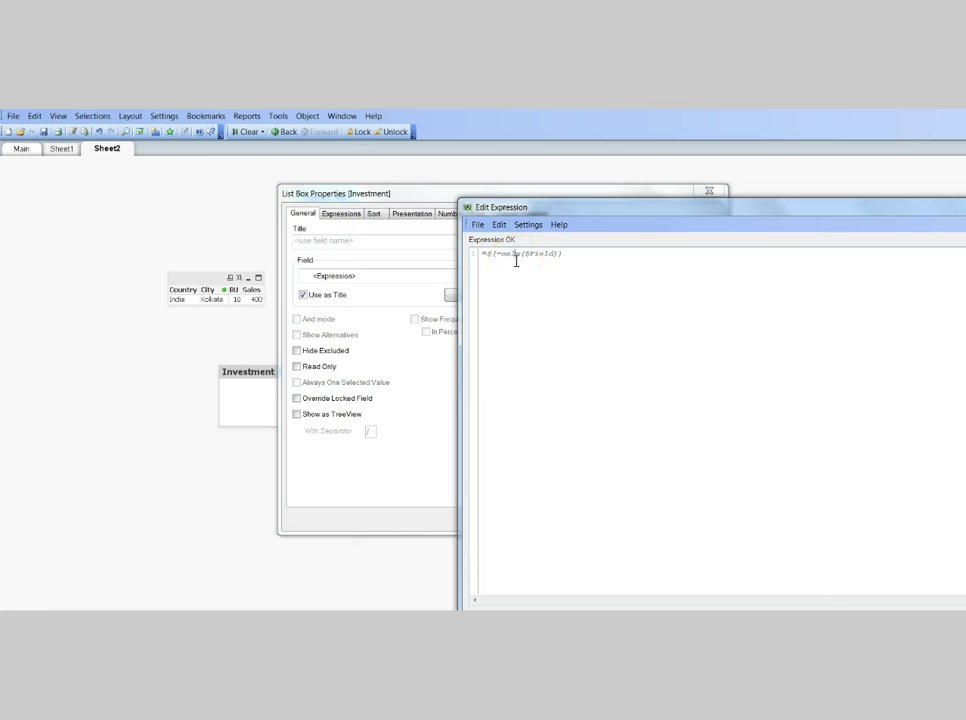
Step: Examine the expression =$(=only($Field)) by highlighting only($Field), the dollar sign and the whole line, then enlarge the editor
{"action": "left_click_drag", "start_coordinate": [517, 261], "coordinate": [537, 266]}
{"action": "key", "text": "shift+Right"}
{"action": "key", "text": "shift+Right"}
{"action": "key", "text": "shift+Right"}
{"action": "key", "text": "shift+Right"}
{"action": "key", "text": "shift+Right"}
{"action": "key", "text": "shift+Right"}
{"action": "key", "text": "shift+Right"}
{"action": "key", "text": "shift+Right"}
{"action": "key", "text": "shift+Right"}
{"action": "key", "text": "shift+Right"}
{"action": "mouse_move", "coordinate": [537, 266]}
{"action": "left_mouse_down"}
{"action": "mouse_move", "coordinate": [543, 274]}
{"action": "mouse_move", "coordinate": [541, 250]}
{"action": "left_mouse_up"}
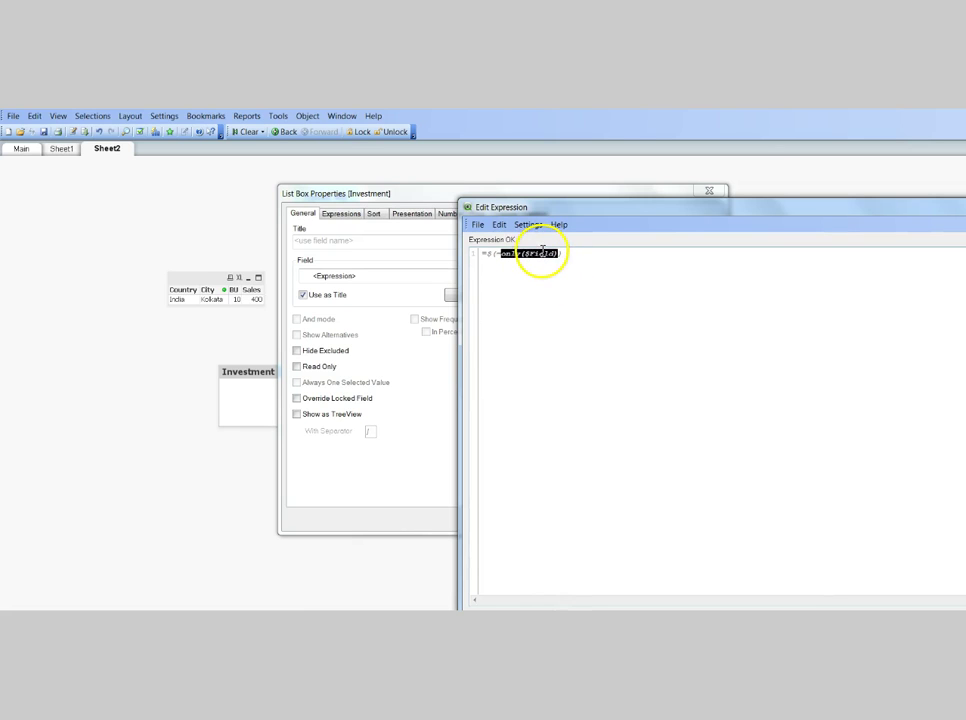
{"action": "left_click", "coordinate": [492, 254]}
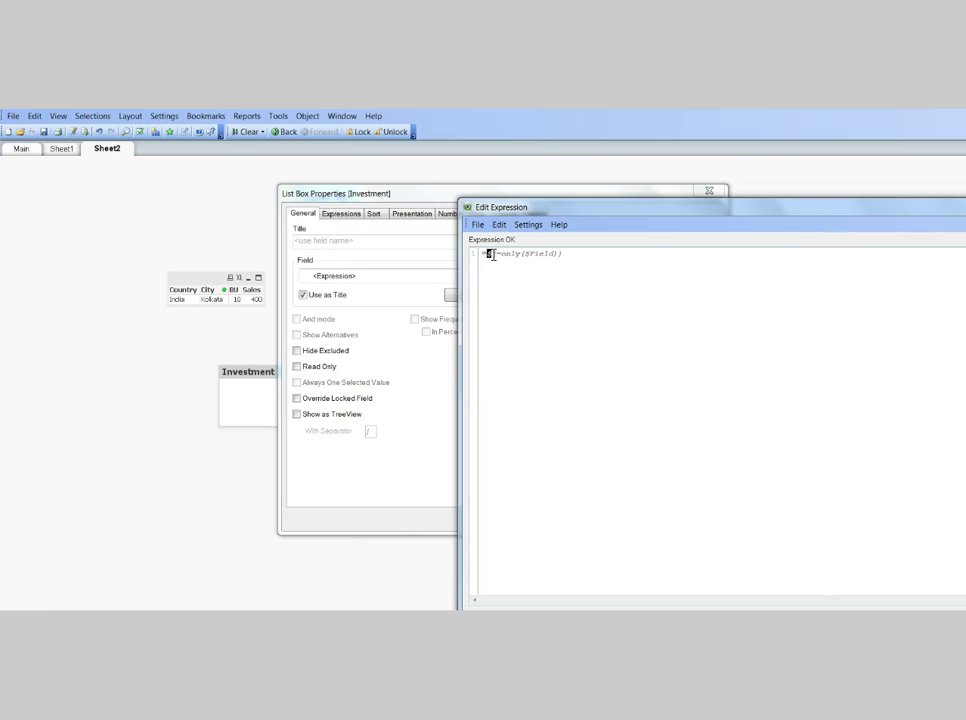
{"action": "triple_click", "coordinate": [533, 256]}
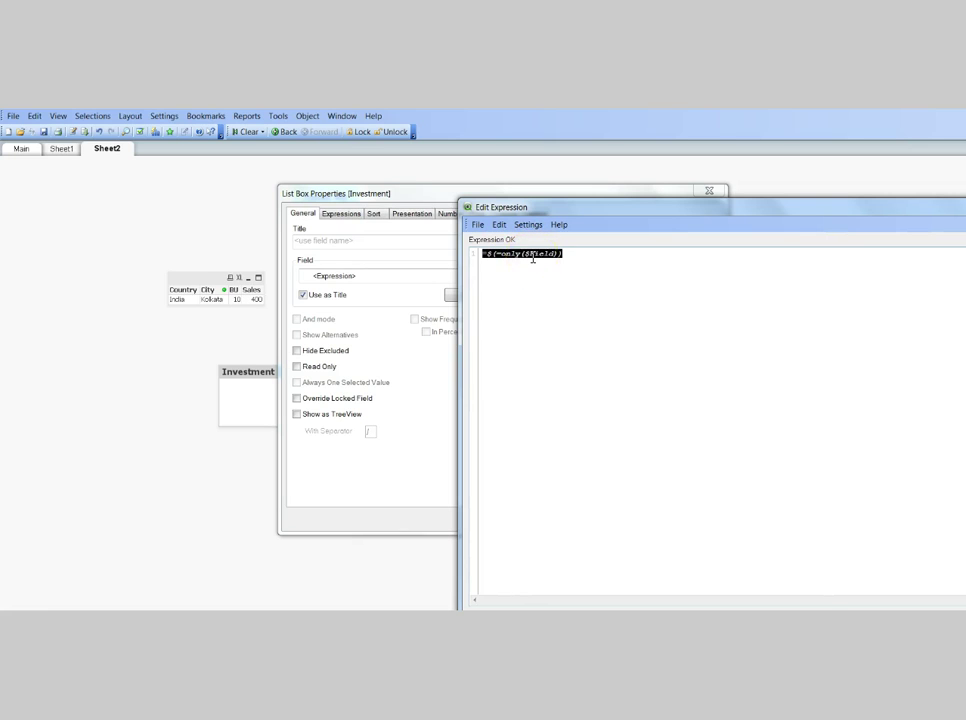
{"action": "left_click", "coordinate": [533, 257]}
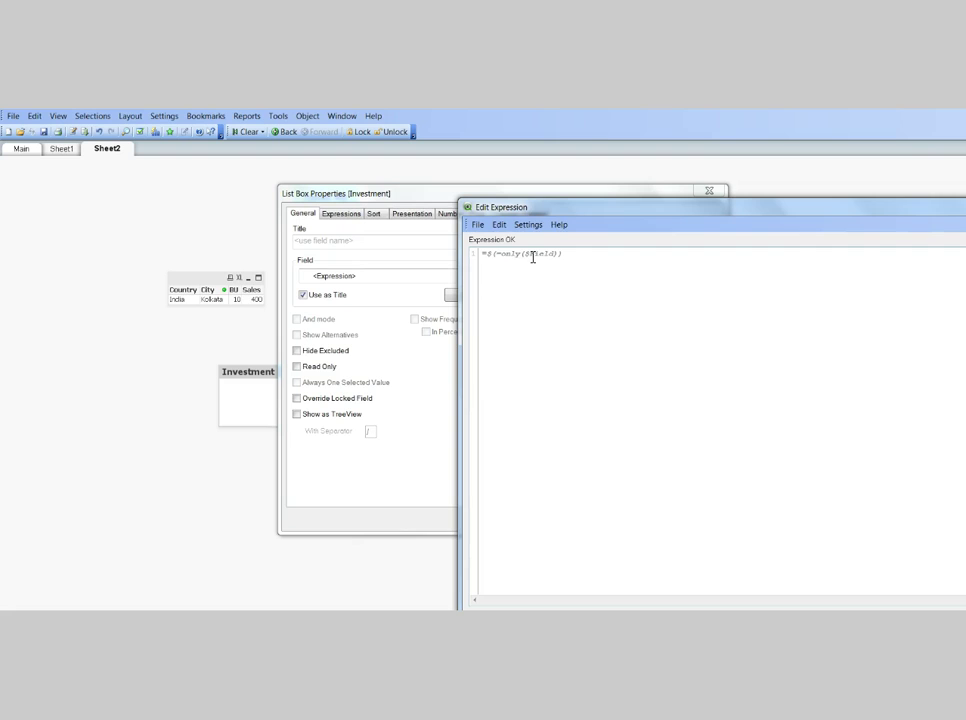
{"action": "double_click", "coordinate": [554, 209]}
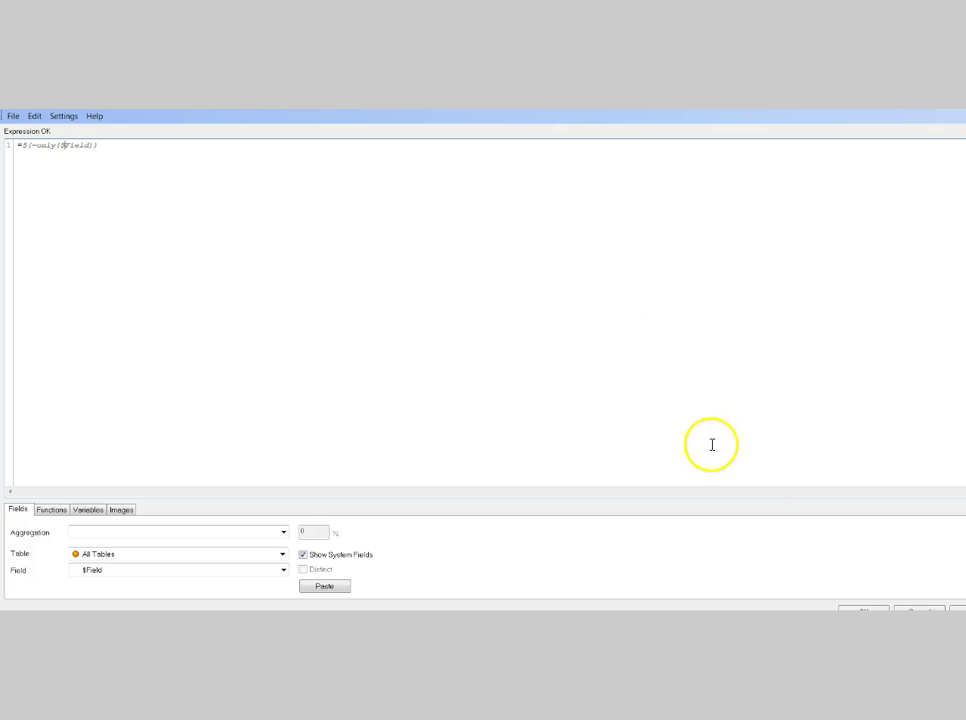
Step: Close the expression editor and the list box properties, and clear all selections in the document
{"action": "left_click", "coordinate": [858, 610]}
{"action": "left_click", "coordinate": [524, 521]}
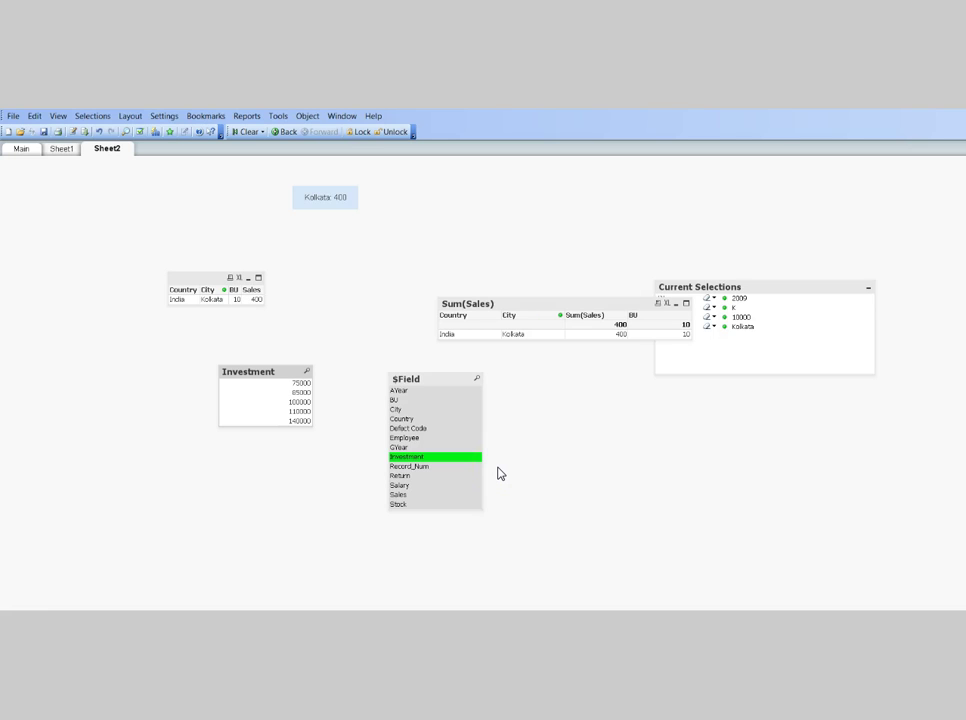
{"action": "right_click", "coordinate": [599, 307]}
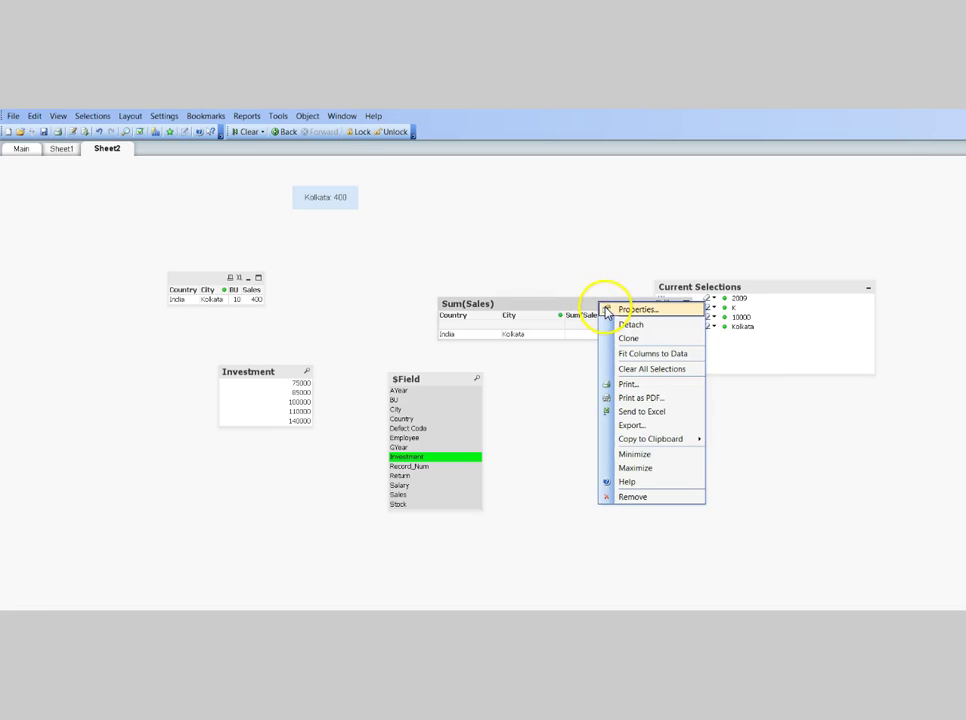
{"action": "left_click", "coordinate": [578, 305]}
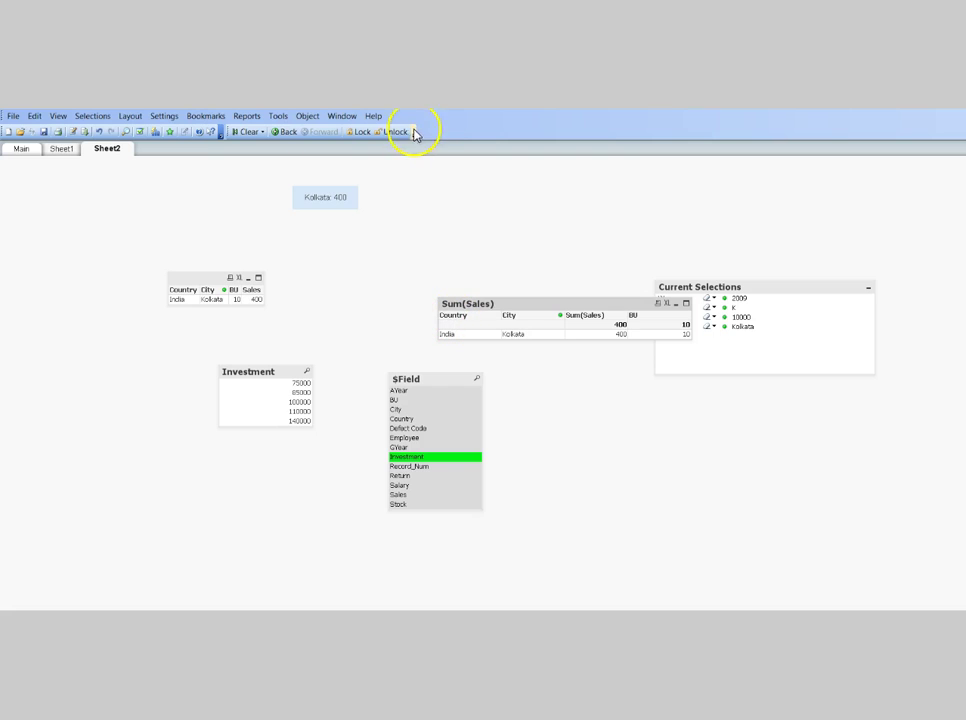
{"action": "left_click", "coordinate": [247, 134]}
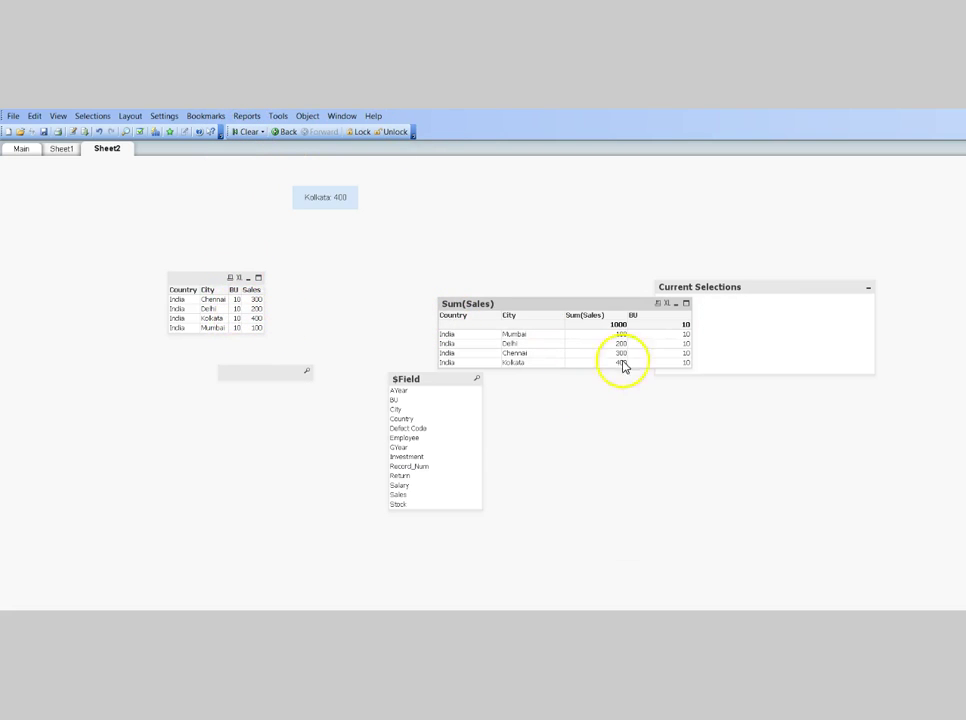
Step: Change the Sum(Sales) chart's BU expression definition to Only(BU) and apply it, keeping the chart in view beside the properties dialog
{"action": "right_click", "coordinate": [578, 313]}
{"action": "left_click", "coordinate": [605, 315]}
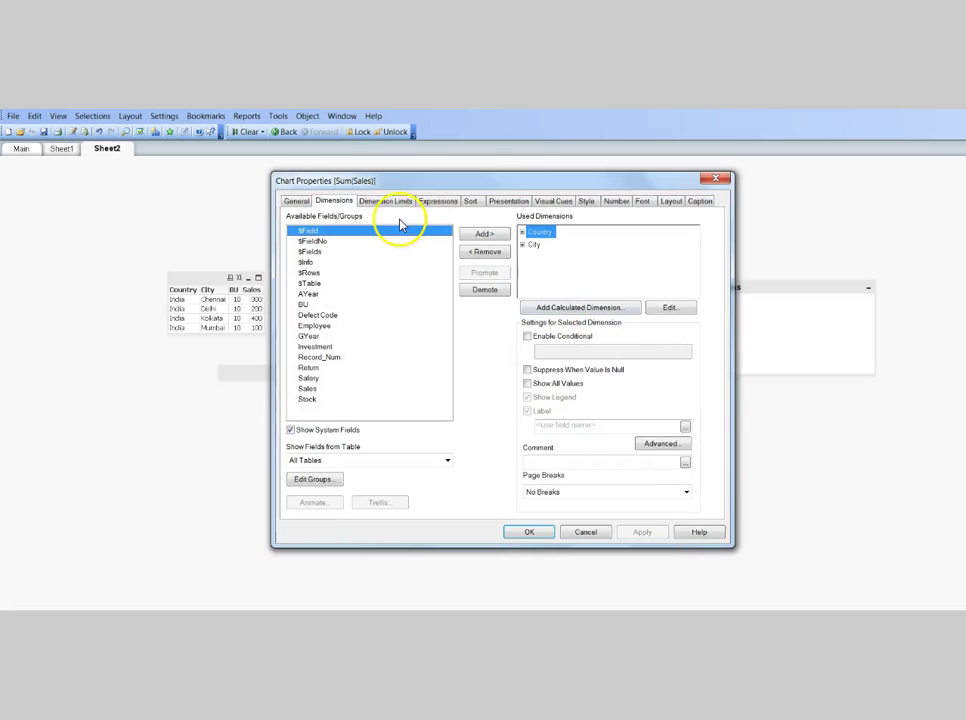
{"action": "left_click", "coordinate": [437, 200]}
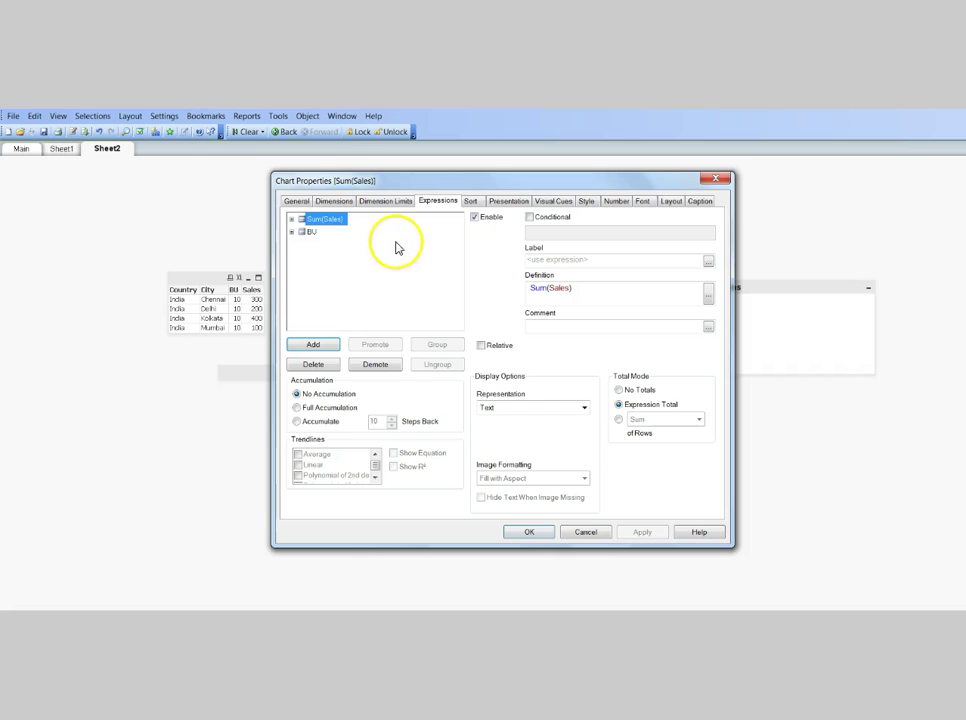
{"action": "left_click", "coordinate": [311, 233]}
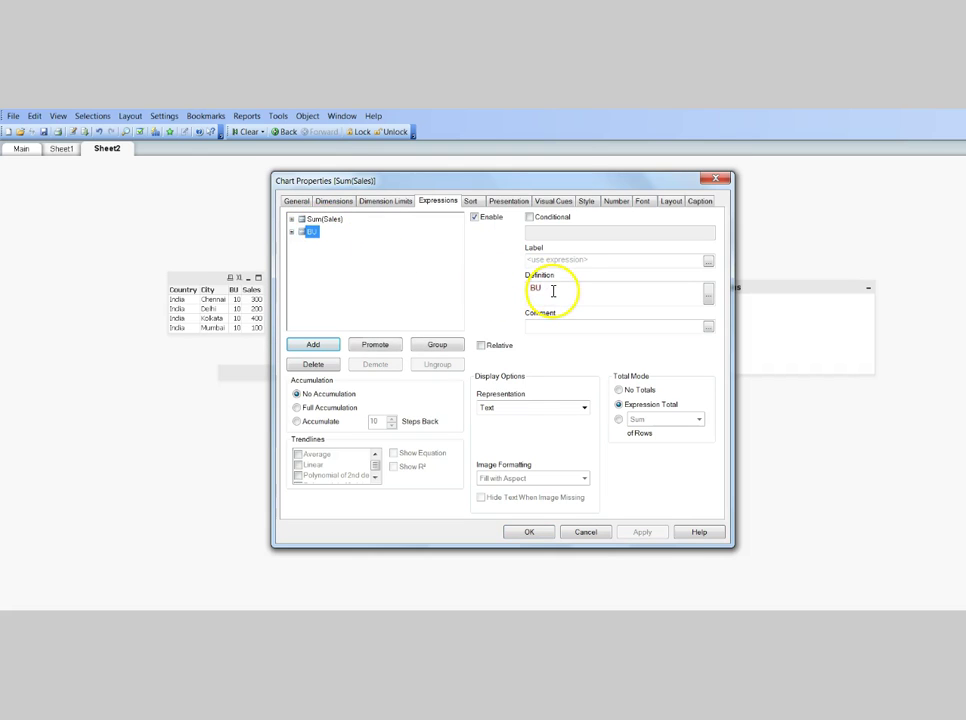
{"action": "left_click_drag", "start_coordinate": [574, 186], "coordinate": [552, 405]}
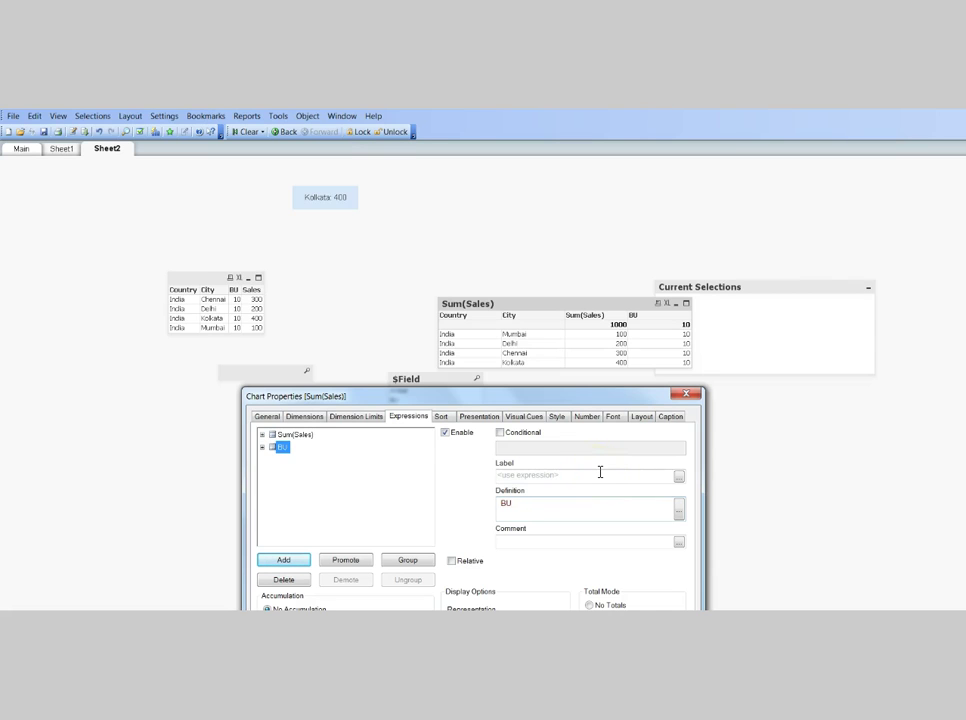
{"action": "left_click", "coordinate": [541, 517]}
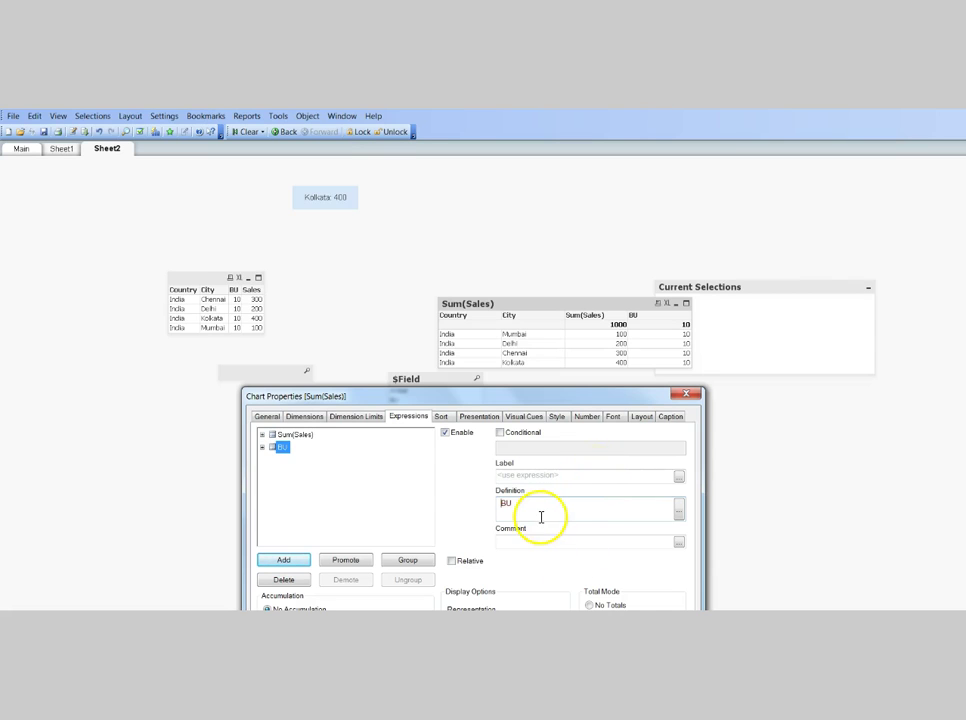
{"action": "left_click", "coordinate": [532, 511]}
{"action": "left_click", "coordinate": [532, 509]}
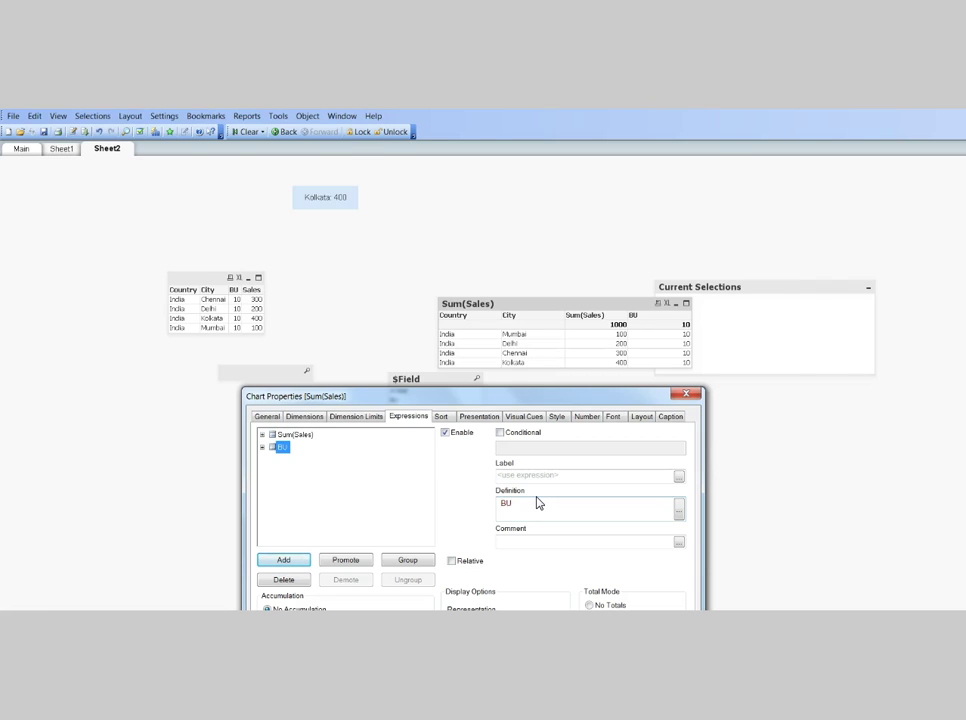
{"action": "left_click", "coordinate": [529, 508]}
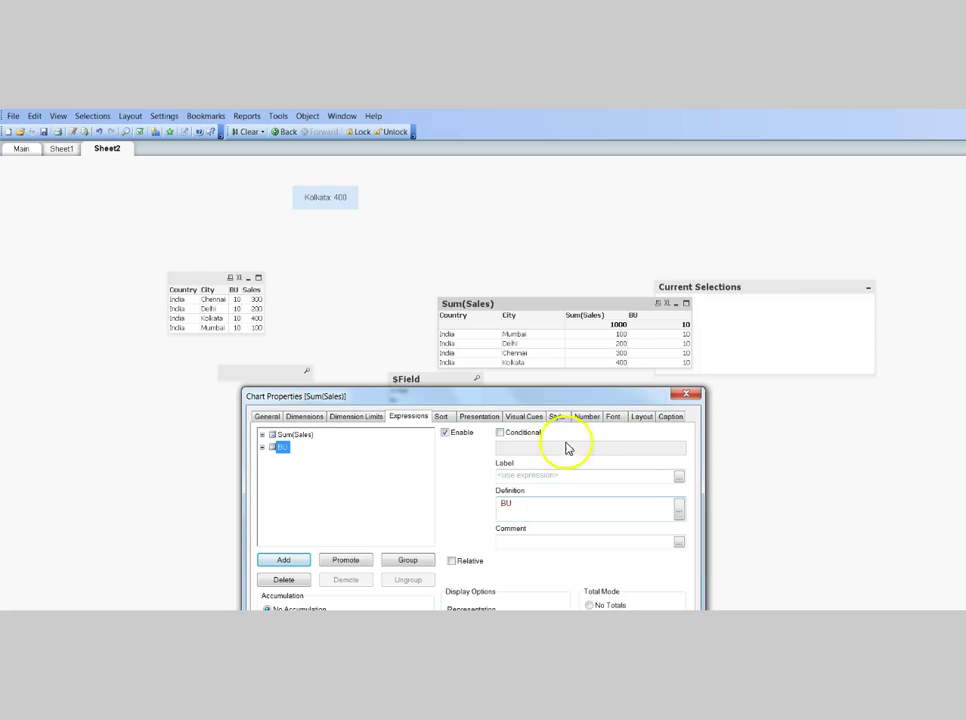
{"action": "type", "text": "Only(BU"}
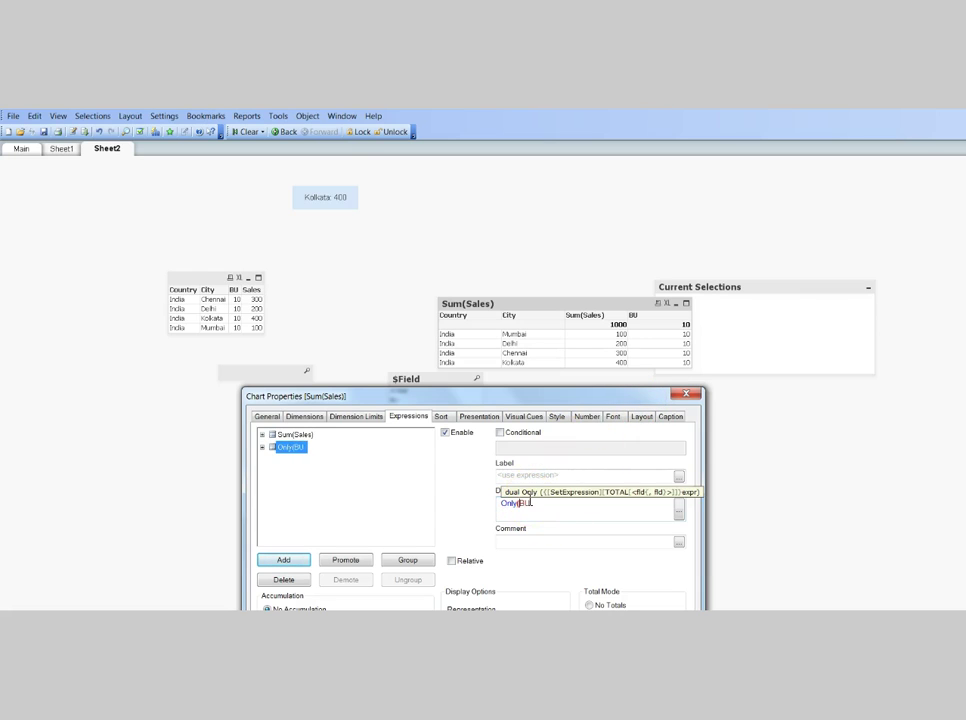
{"action": "type", "text": ")"}
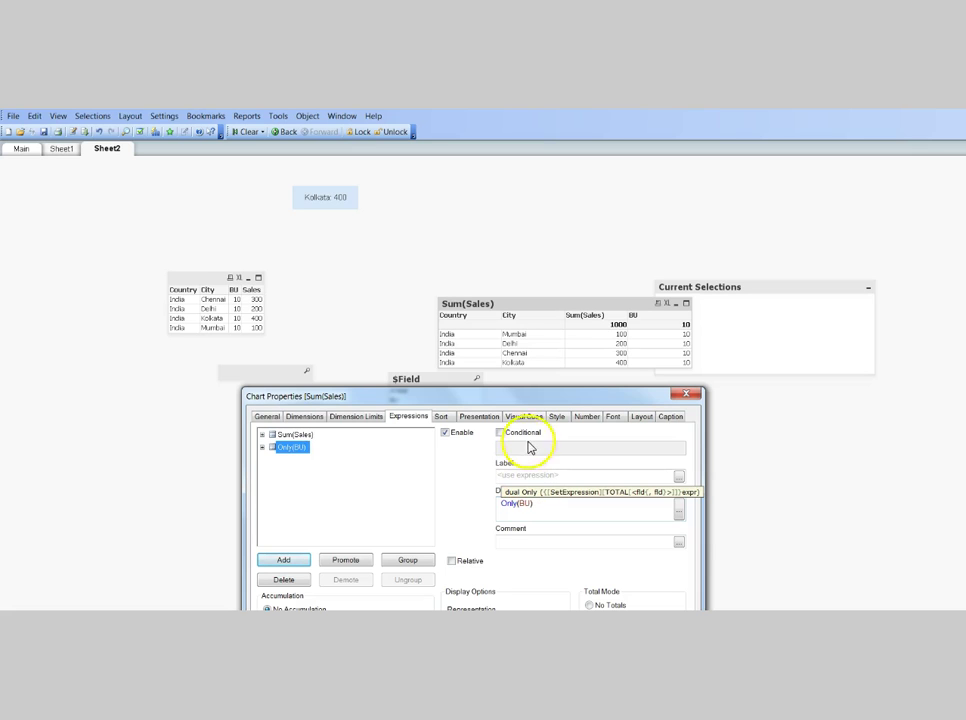
{"action": "left_click_drag", "start_coordinate": [530, 399], "coordinate": [263, 229]}
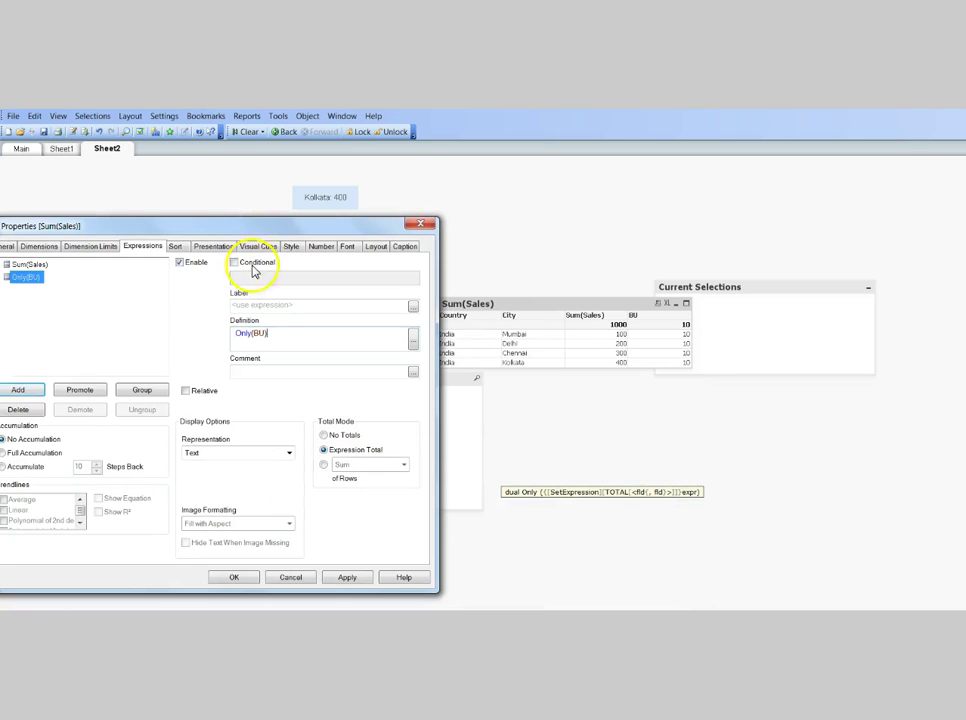
{"action": "left_click", "coordinate": [347, 577]}
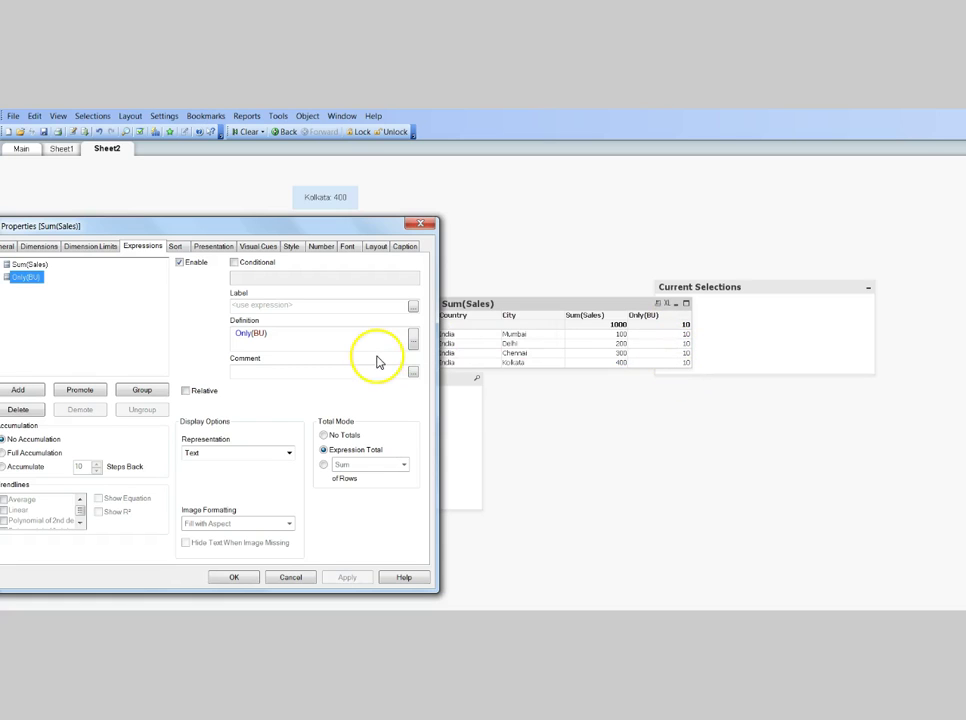
Step: Restore the Only(BU) expression's definition to plain BU, apply it, and close the Sum(Sales) chart properties
{"action": "left_click", "coordinate": [323, 337]}
{"action": "key", "text": "BackSpace"}
{"action": "key", "text": "Left"}
{"action": "key", "text": "Left"}
{"action": "key", "text": "BackSpace"}
{"action": "key", "text": "BackSpace"}
{"action": "key", "text": "BackSpace"}
{"action": "key", "text": "BackSpace"}
{"action": "key", "text": "BackSpace"}
{"action": "left_click", "coordinate": [346, 449]}
{"action": "left_click", "coordinate": [347, 577]}
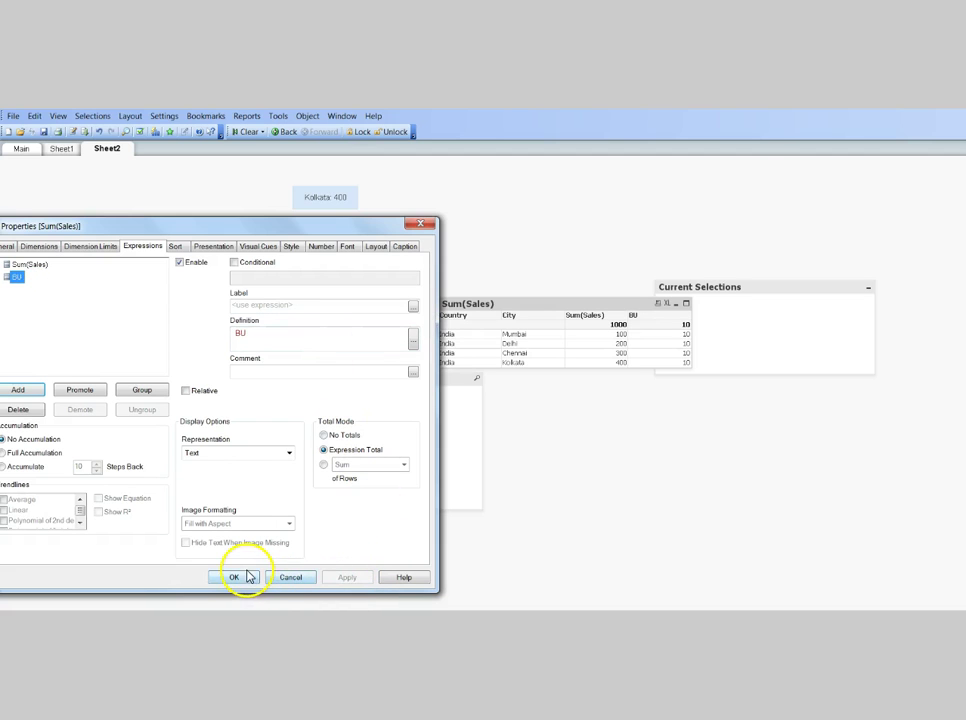
{"action": "left_click", "coordinate": [242, 577]}
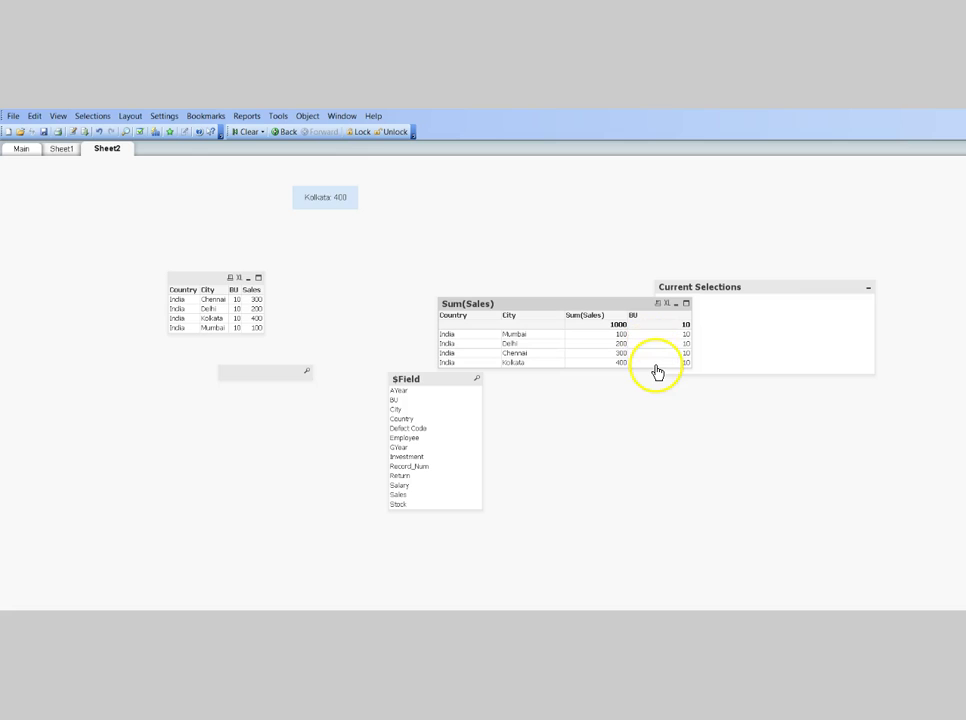